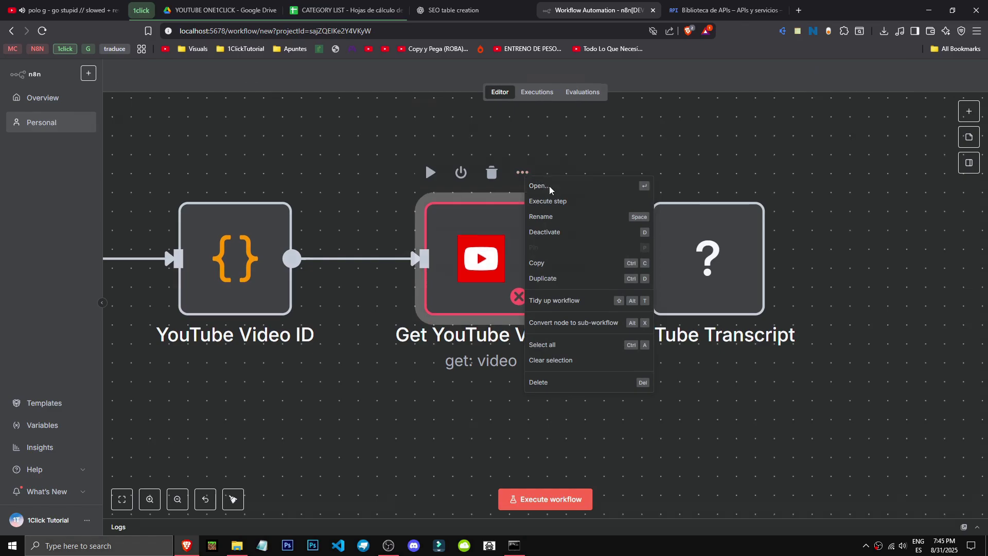
# Start creating a new YouTube credential for the Get YouTube Video node.
pyautogui.click(463, 140)
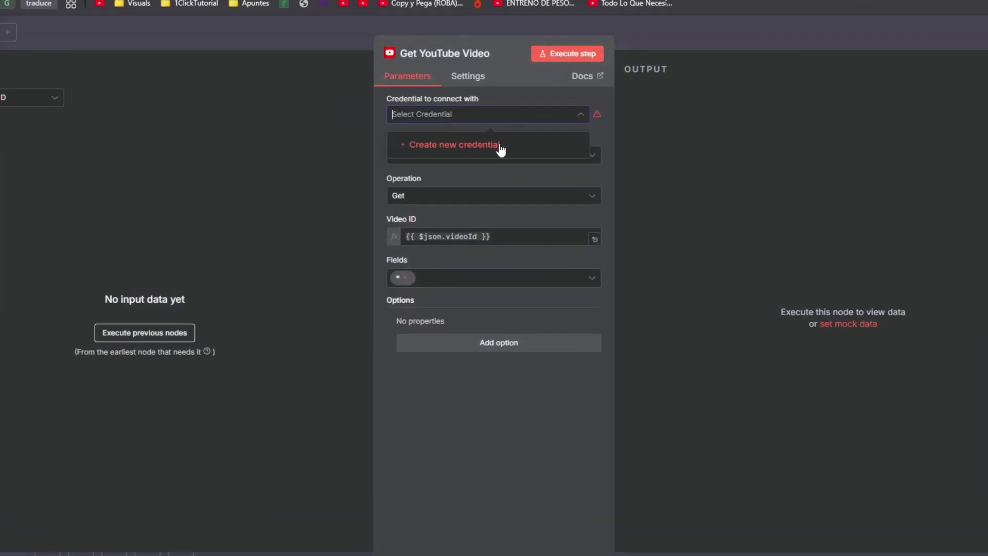
pyautogui.click(501, 149)
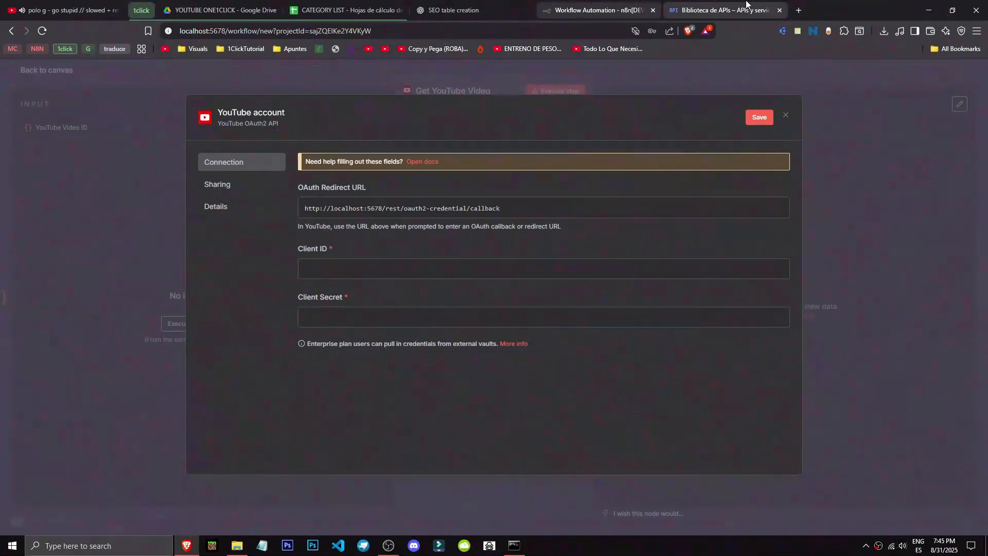
# Switch to the Google Cloud API library and select the N8N 1CLICKTUTORIAL project.
pyautogui.click(736, 5)
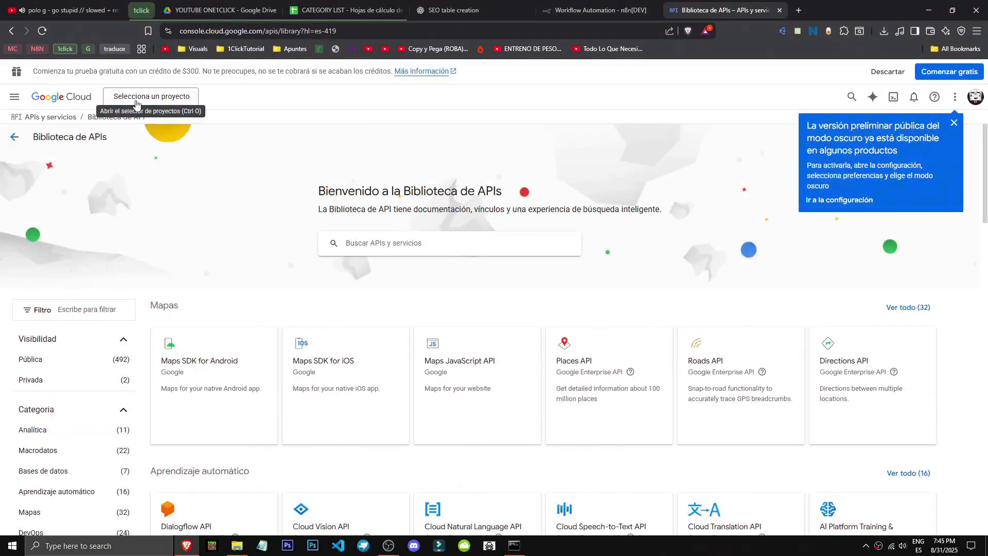
pyautogui.click(174, 95)
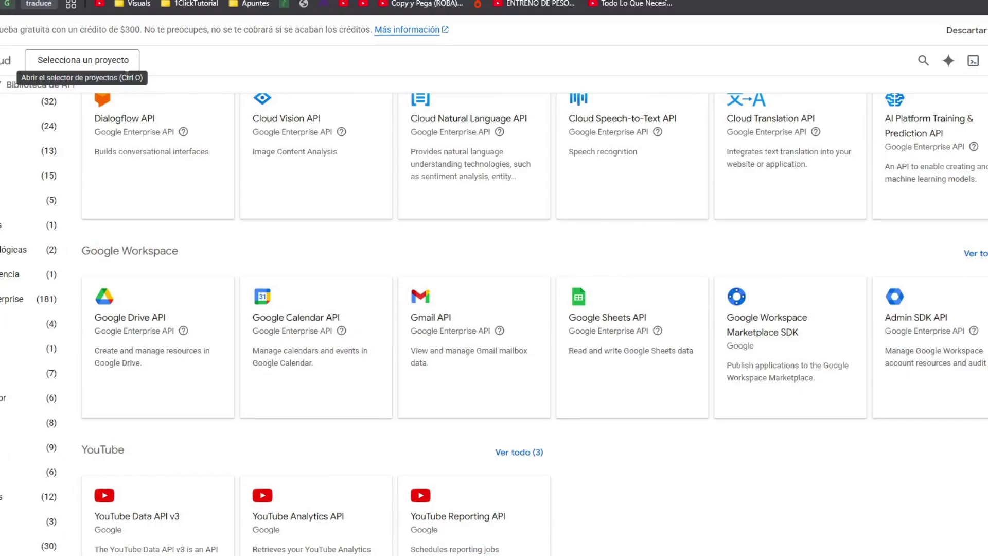
pyautogui.click(166, 98)
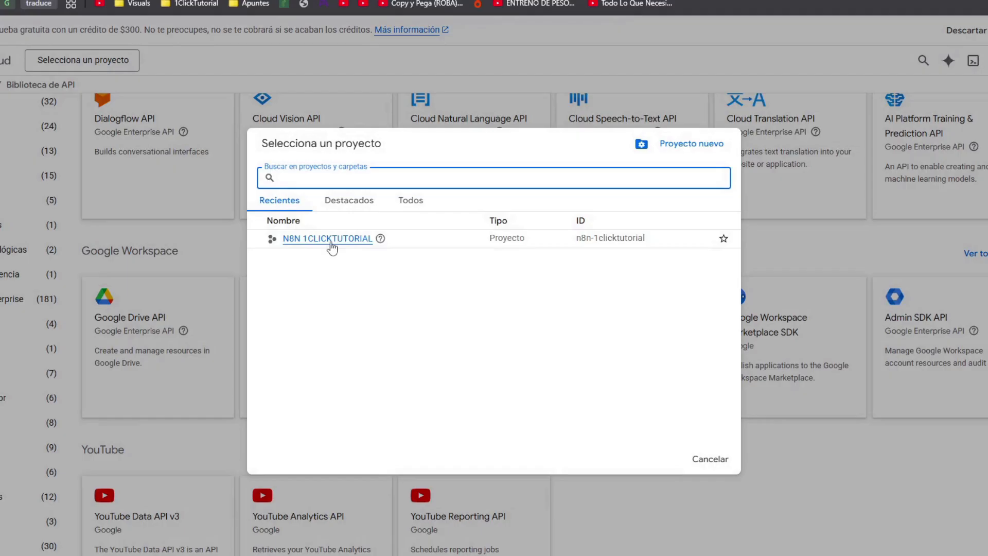
pyautogui.click(331, 246)
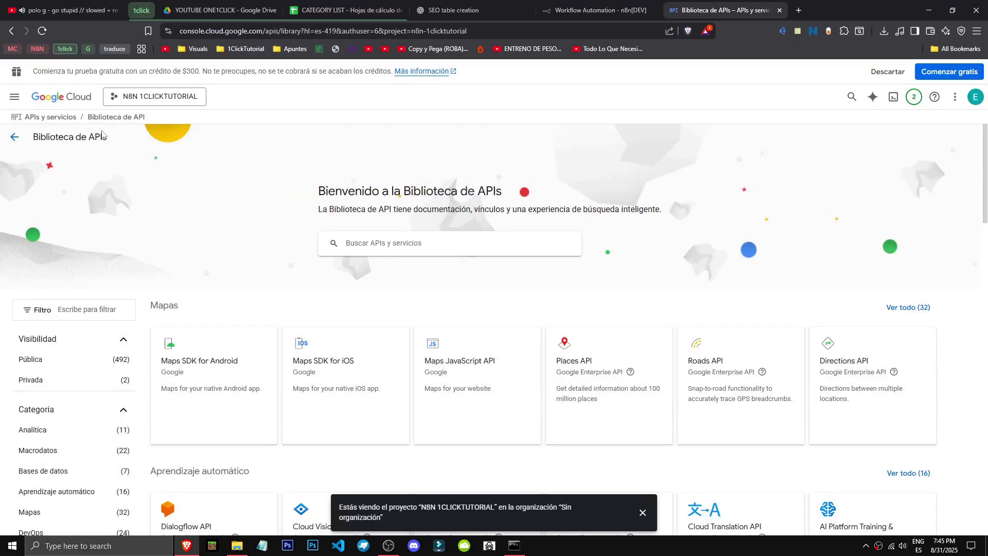
pyautogui.click(14, 136)
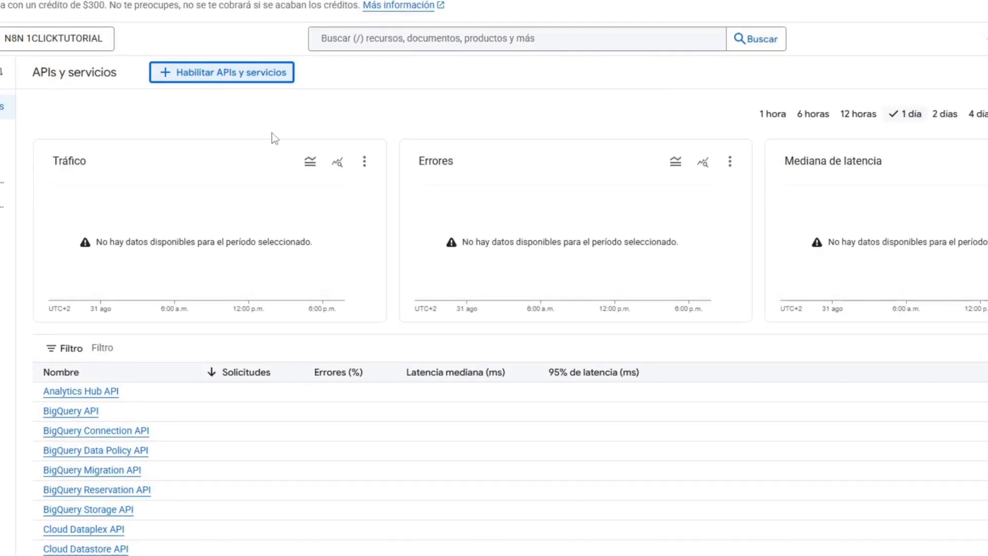
pyautogui.click(182, 96)
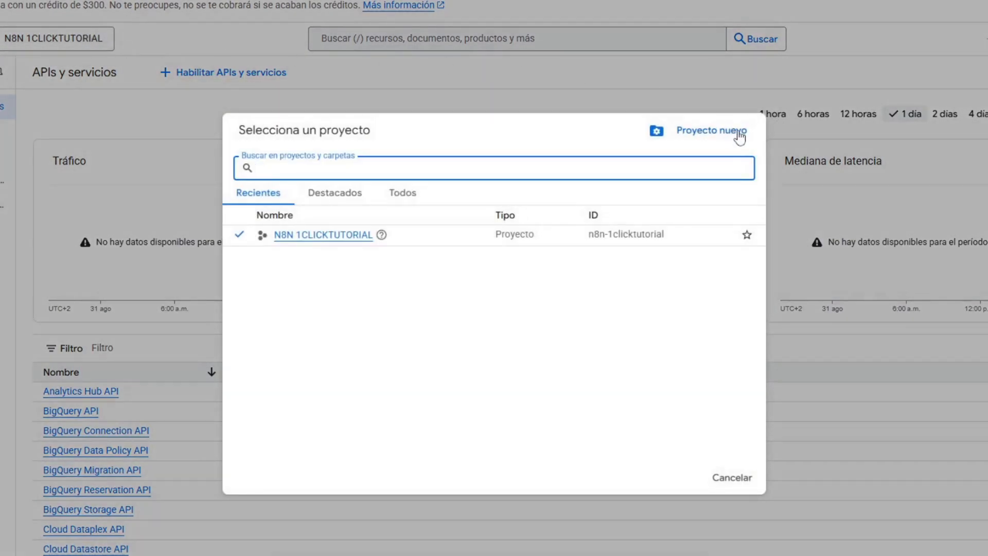
pyautogui.click(896, 292)
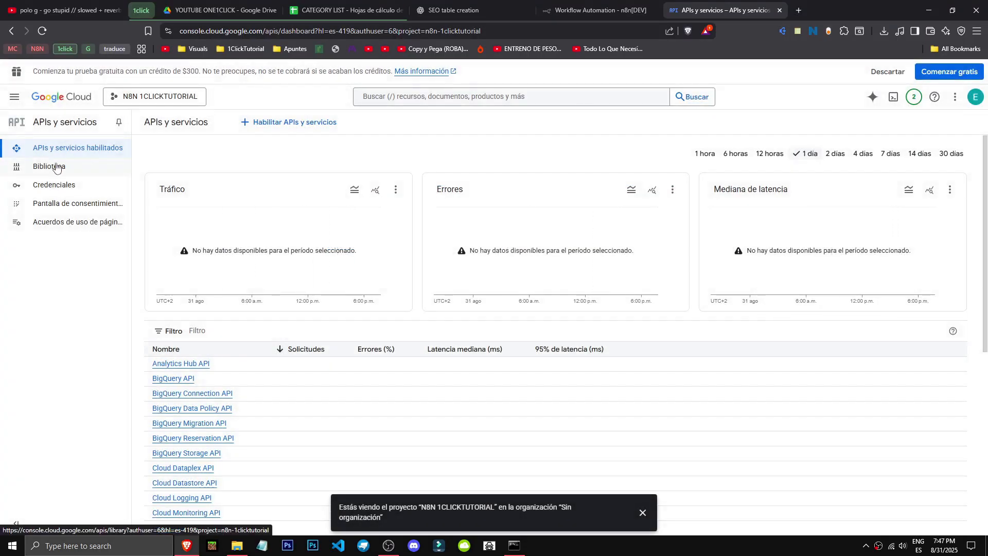
# Open the YouTube Data API v3, YouTube Analytics API and YouTube Reporting API pages from the API library in separate tabs.
pyautogui.click(69, 154)
pyautogui.click(74, 165)
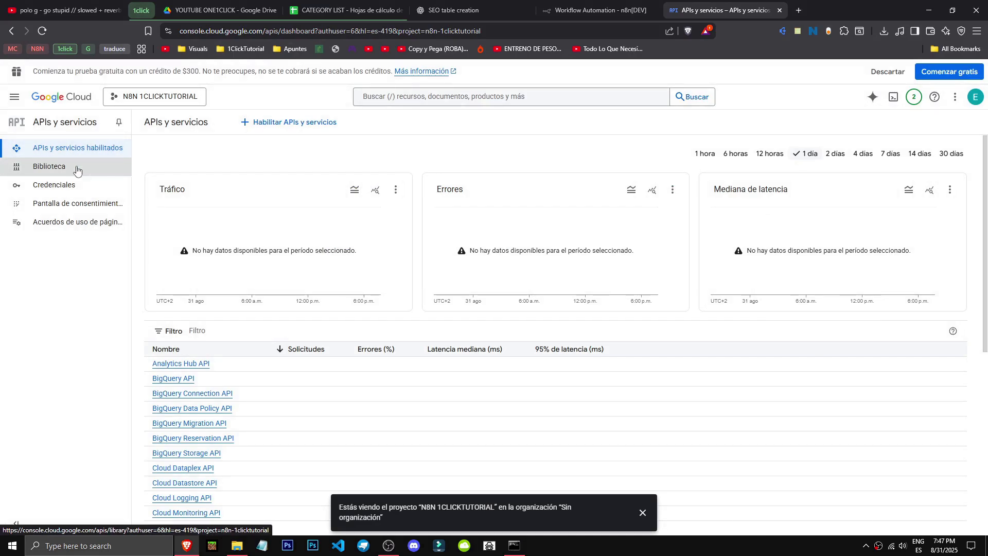
pyautogui.scroll(-5, 195, 344)
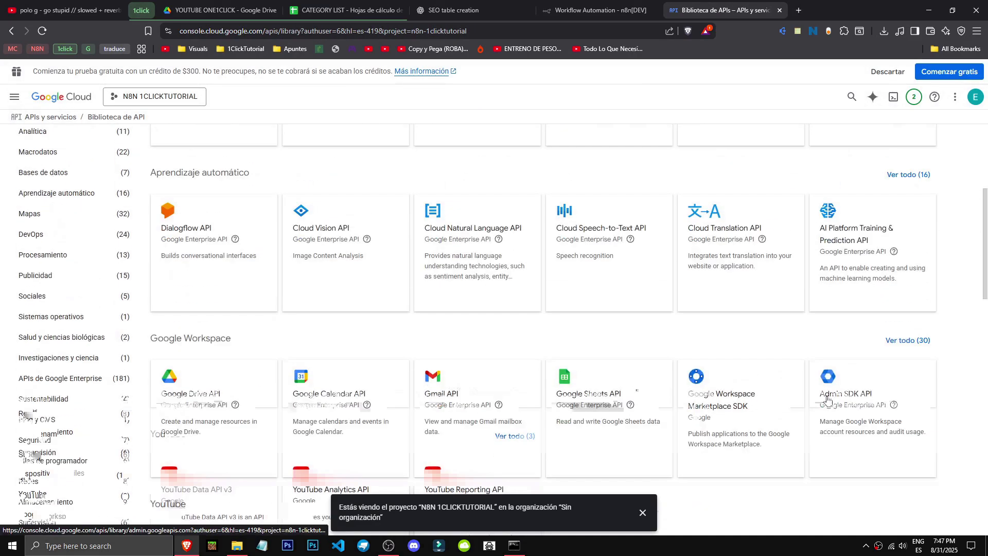
pyautogui.scroll(-5, 319, 407)
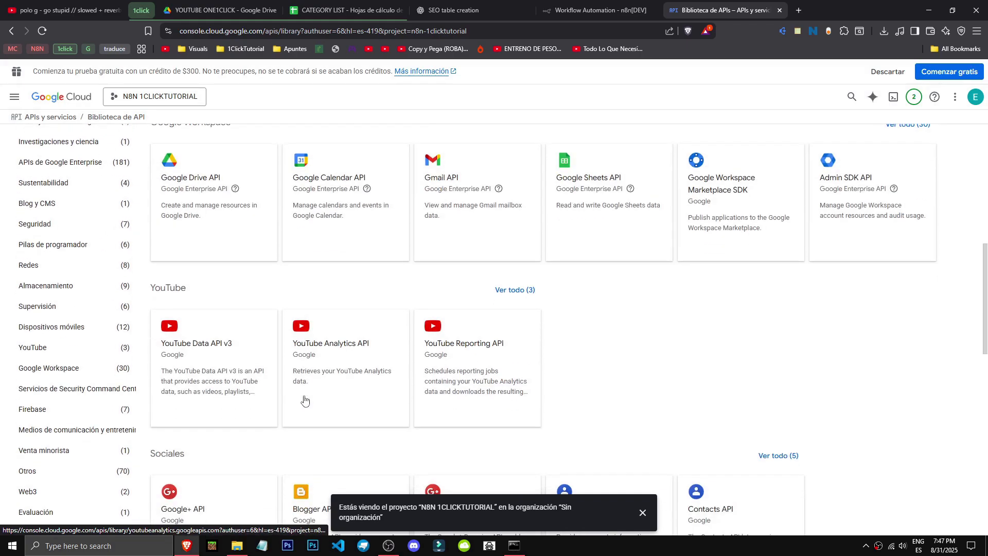
pyautogui.middleClick(198, 357)
pyautogui.middleClick(351, 357)
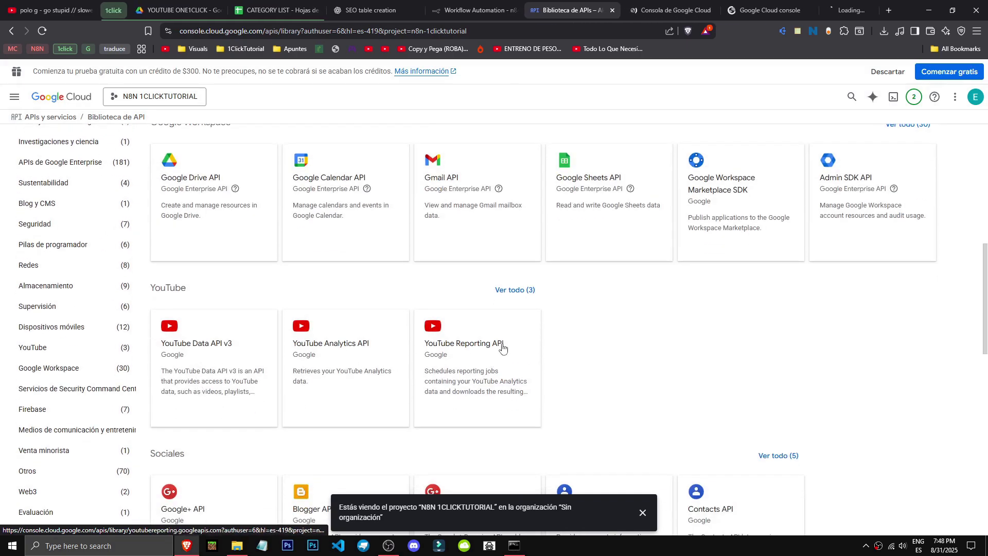
pyautogui.middleClick(496, 355)
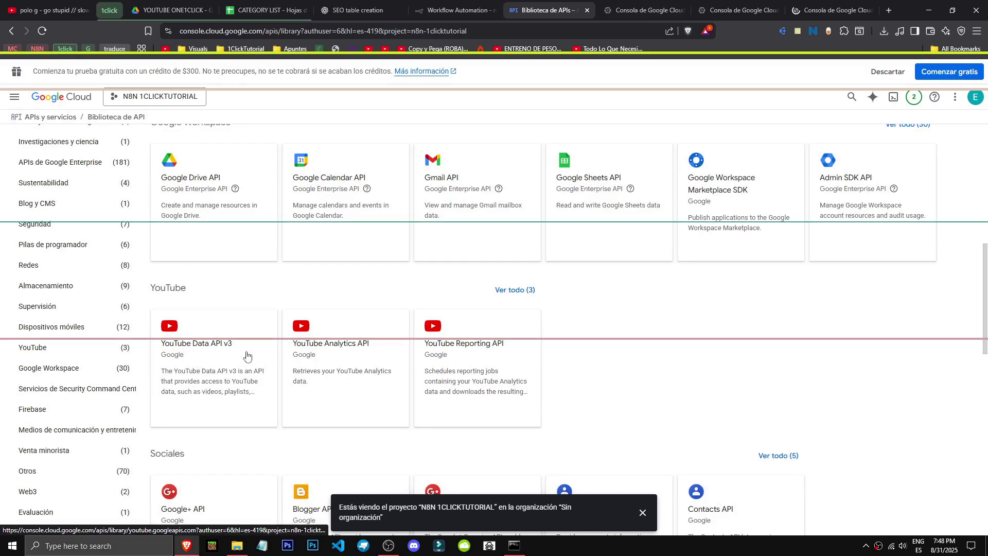
# Enable the YouTube Data API v3, YouTube Analytics API and YouTube Reporting API for the project.
pyautogui.scroll(-10, 598, 399)
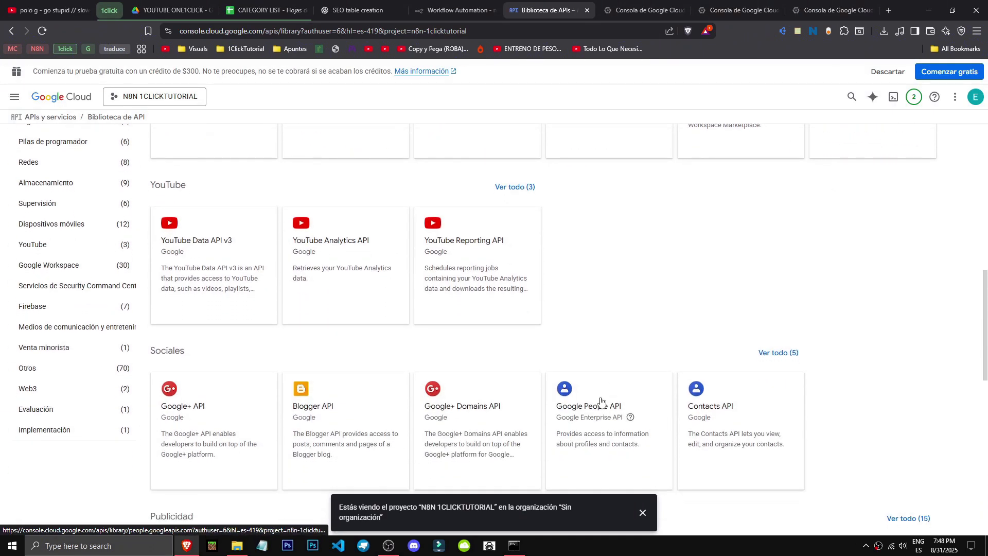
pyautogui.click(637, 4)
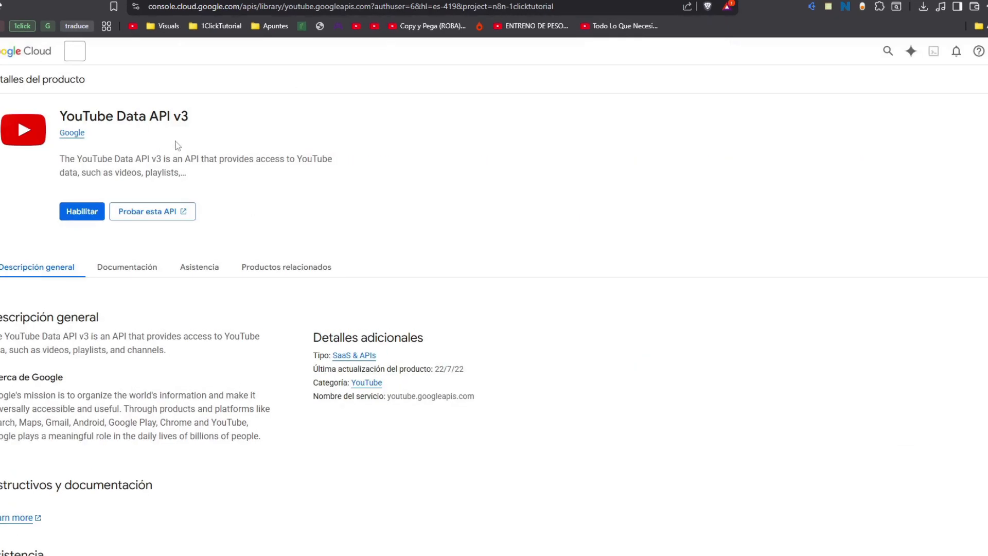
pyautogui.click(124, 245)
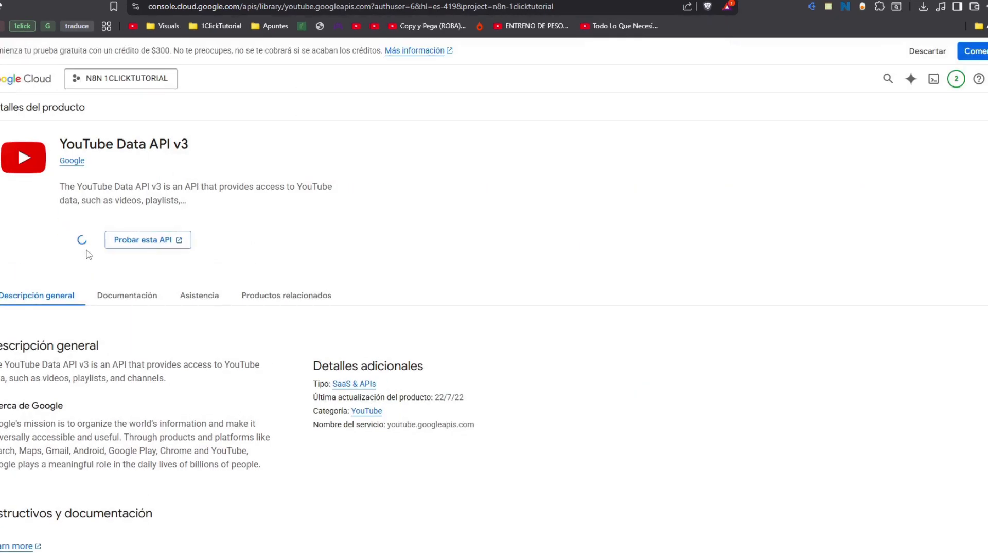
pyautogui.hotkey('ctrl', 'Tab')
pyautogui.click(79, 204)
pyautogui.hotkey('ctrl', 'Tab')
pyautogui.click(81, 214)
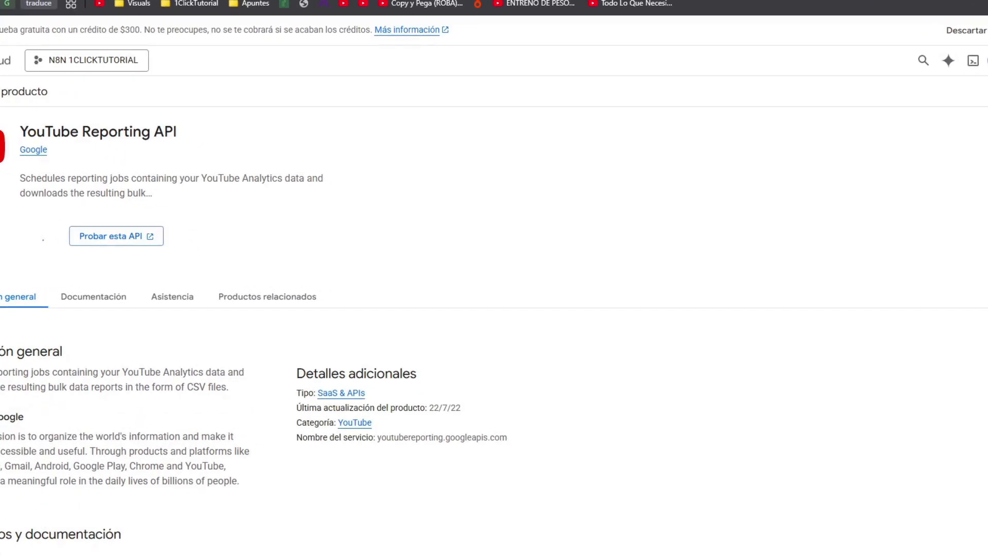
# Go from the YouTube Data API v3 details to the project's OAuth consent screen overview.
pyautogui.click(638, 10)
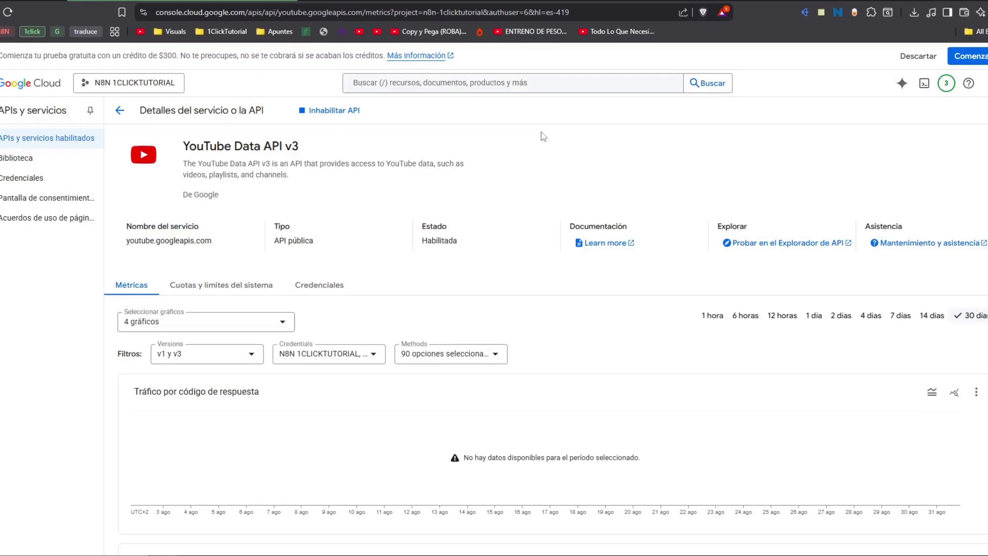
pyautogui.click(1, 60)
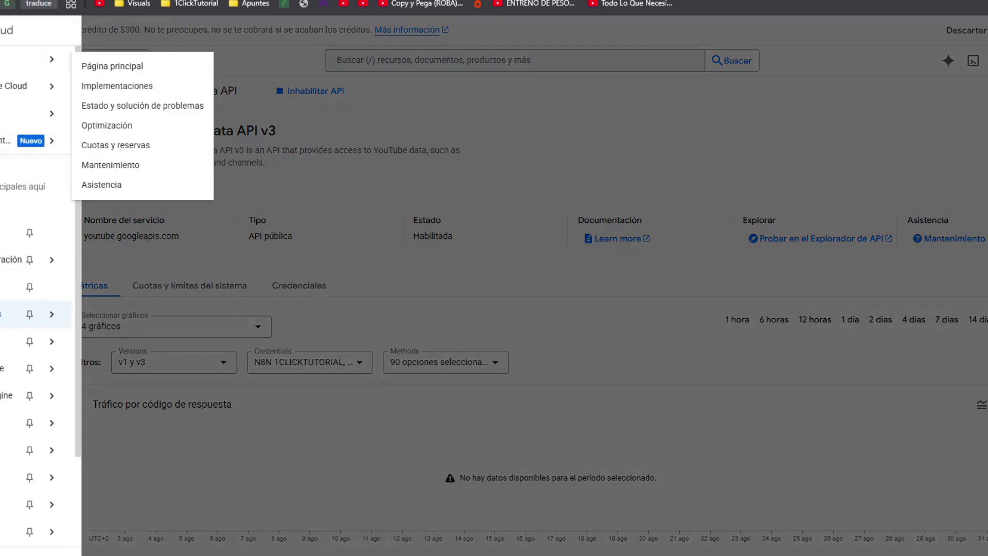
pyautogui.moveTo(13, 326)
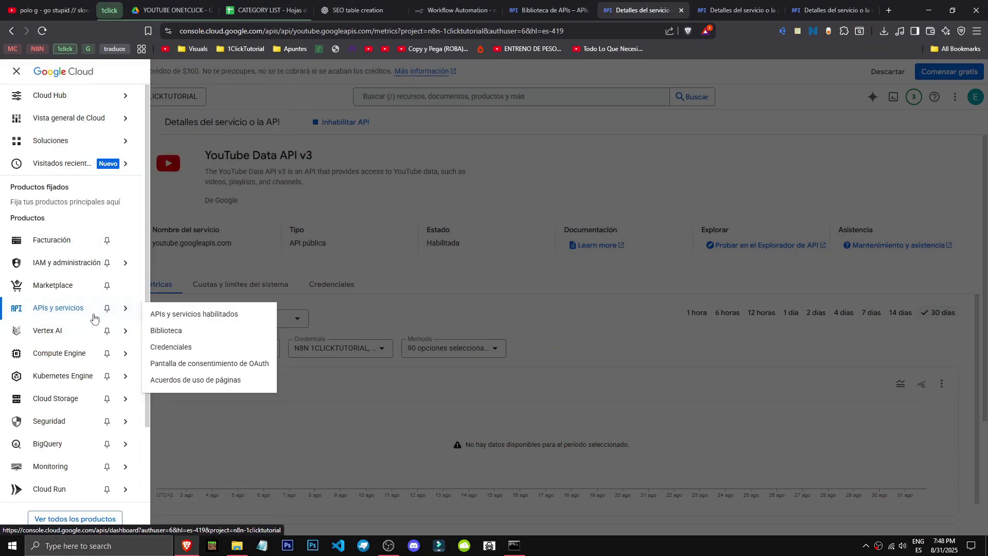
pyautogui.click(265, 320)
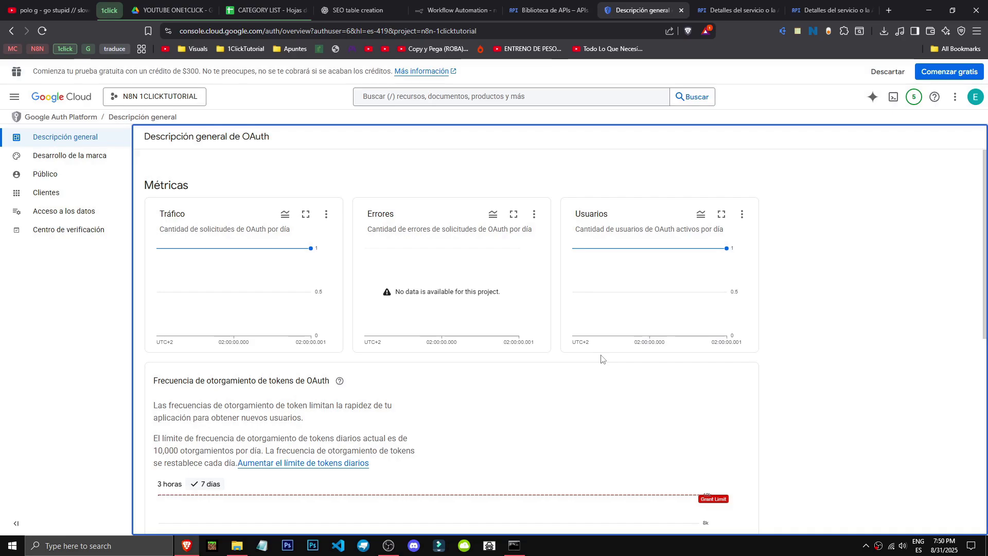
pyautogui.scroll(-6, 604, 359)
pyautogui.scroll(6, 432, 408)
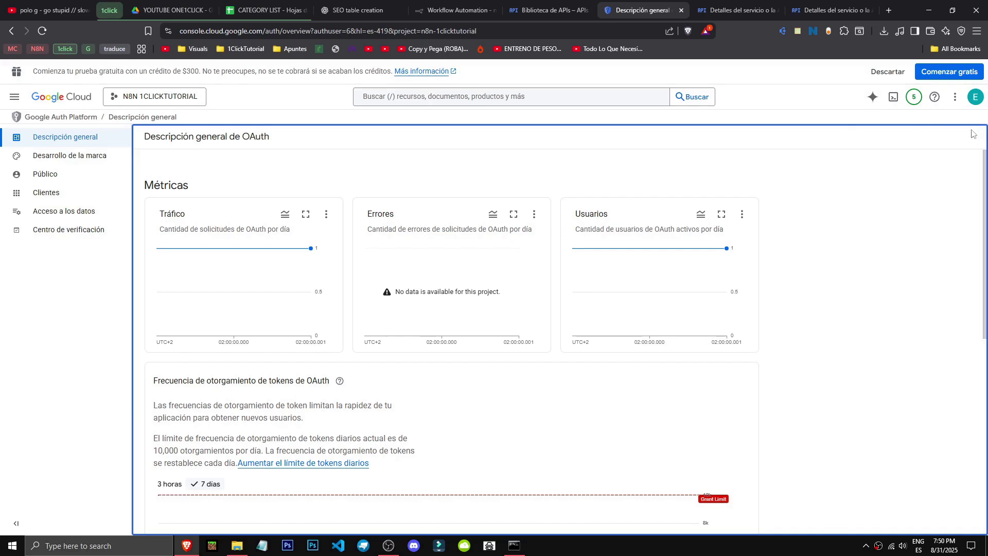
pyautogui.moveTo(212, 137); pyautogui.dragTo(335, 137)
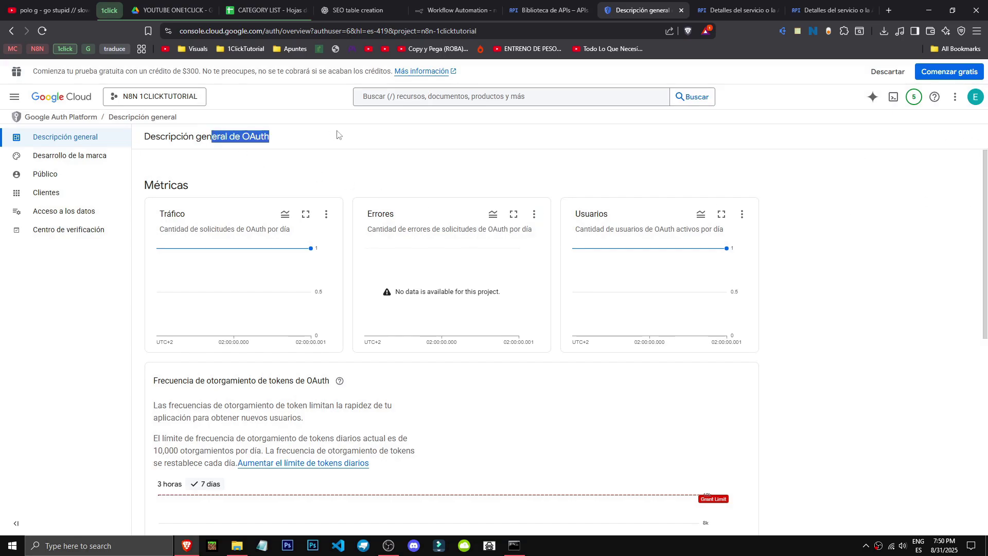
pyautogui.click(590, 328)
pyautogui.scroll(-4, 722, 367)
pyautogui.scroll(4, 722, 368)
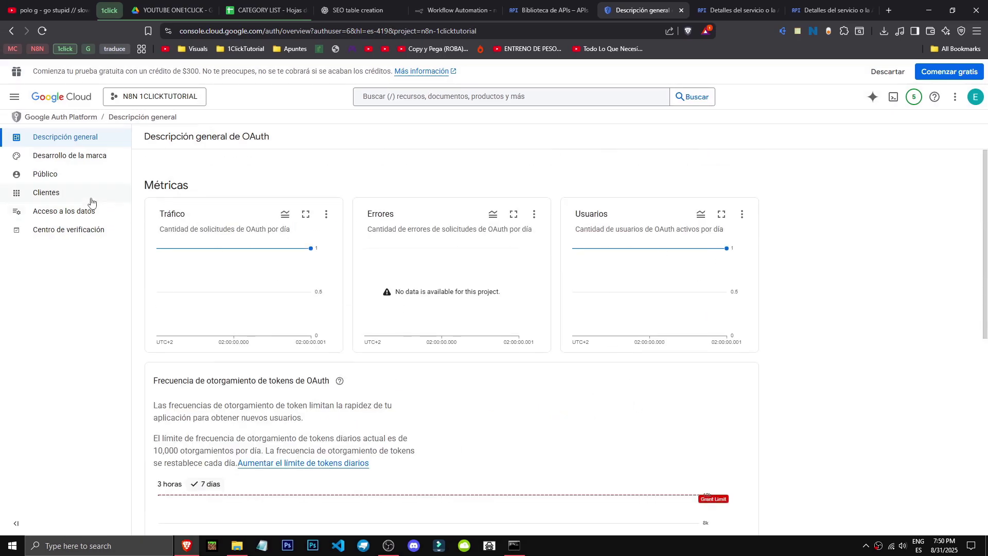
# Start a new OAuth client in the project's client list with the application type Aplicación web.
pyautogui.click(72, 197)
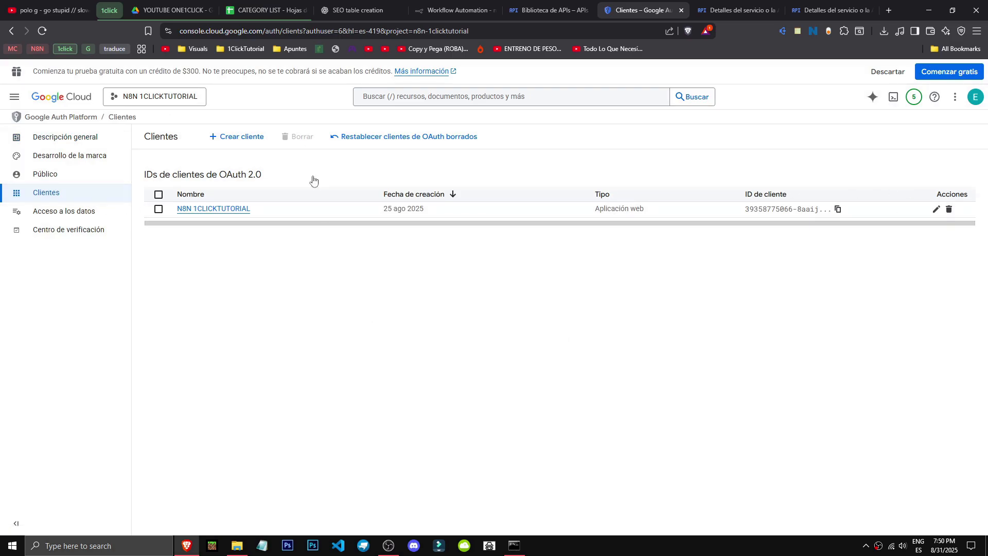
pyautogui.click(235, 137)
pyautogui.click(240, 227)
pyautogui.click(225, 234)
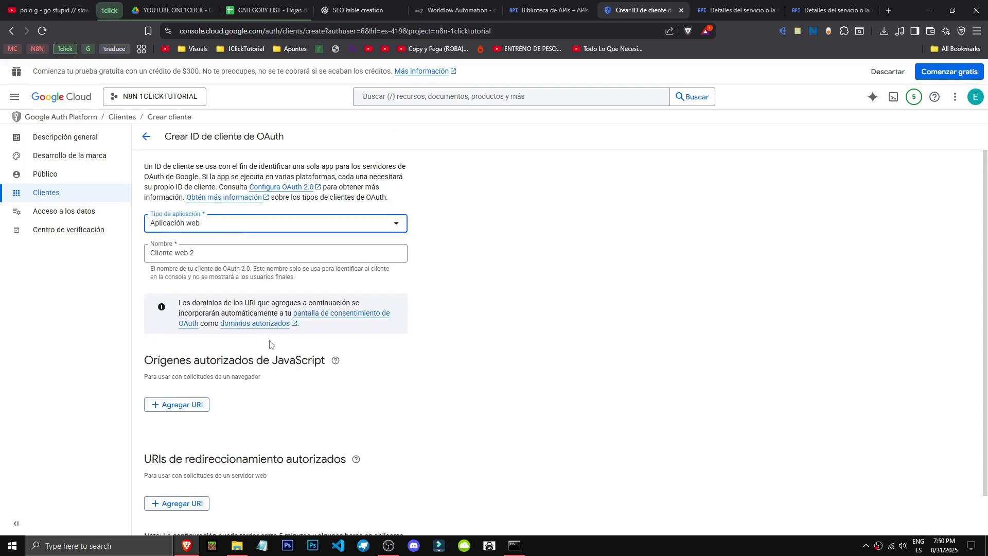
pyautogui.scroll(-2, 277, 344)
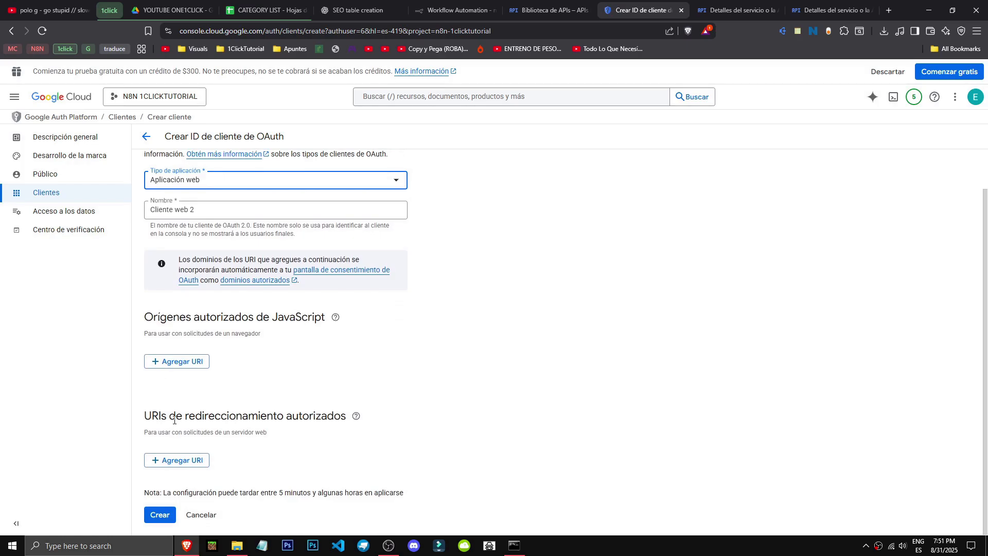
pyautogui.moveTo(140, 422); pyautogui.dragTo(397, 421)
pyautogui.click(225, 416)
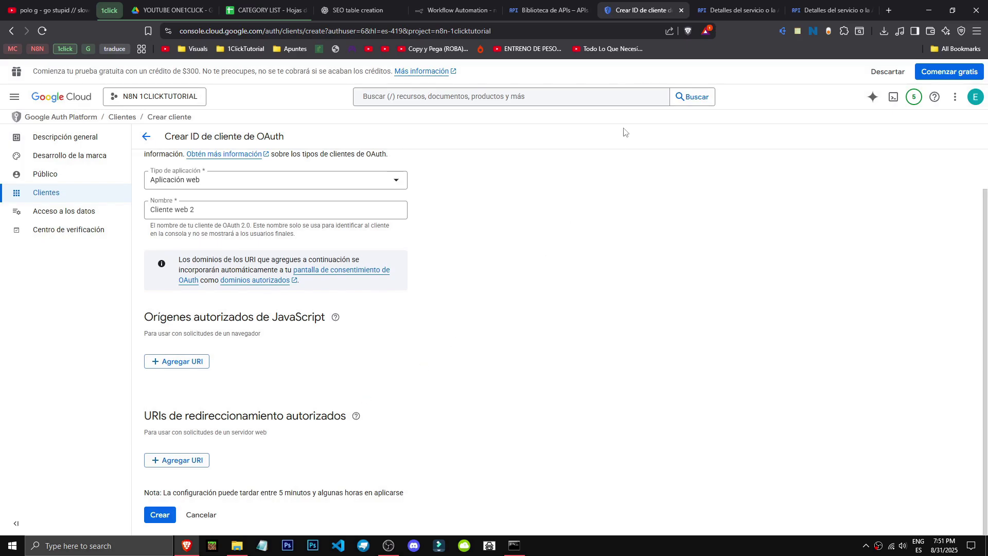
# Copy the n8n credential's OAuth redirect URL into the new client's authorized redirect URIs and try to create the client.
pyautogui.click(435, 6)
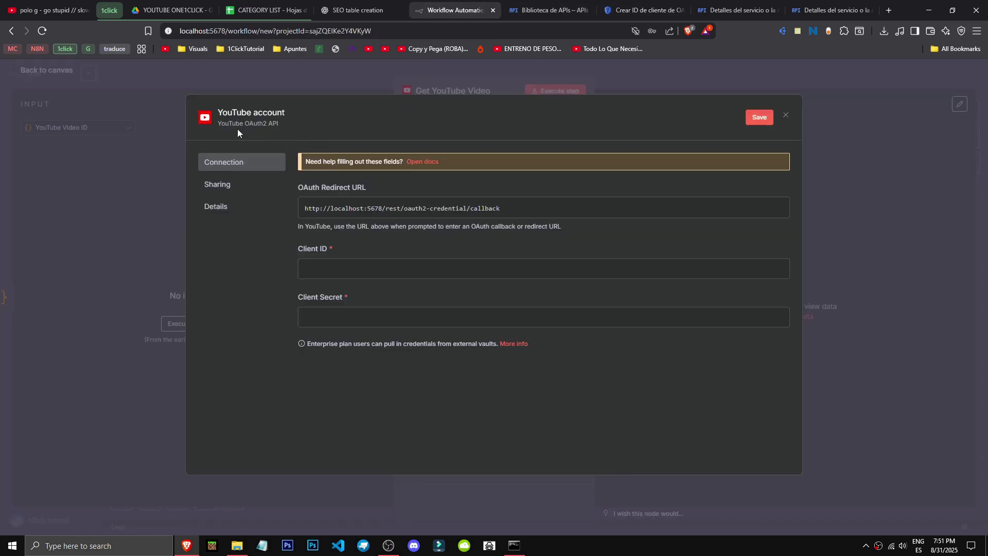
pyautogui.moveTo(547, 214); pyautogui.dragTo(304, 213)
pyautogui.hotkey('ctrl', 'c')
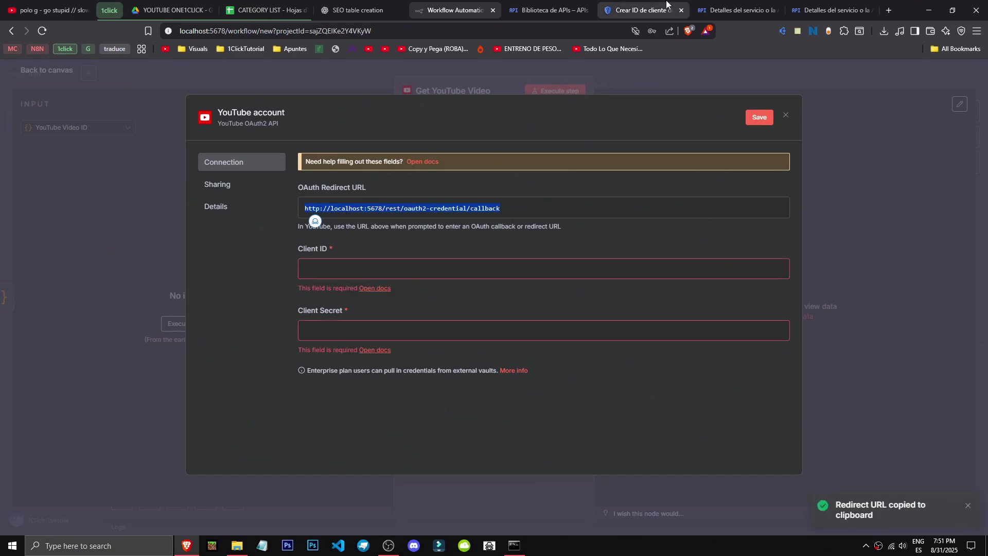
pyautogui.click(668, 4)
pyautogui.click(177, 460)
pyautogui.hotkey('ctrl', 'v')
pyautogui.scroll(-1, 429, 401)
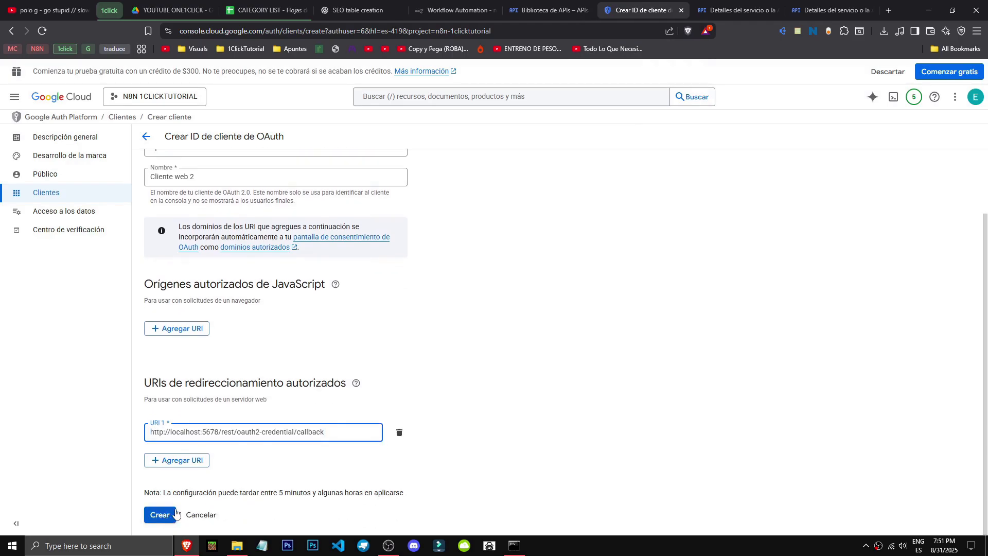
pyautogui.click(160, 515)
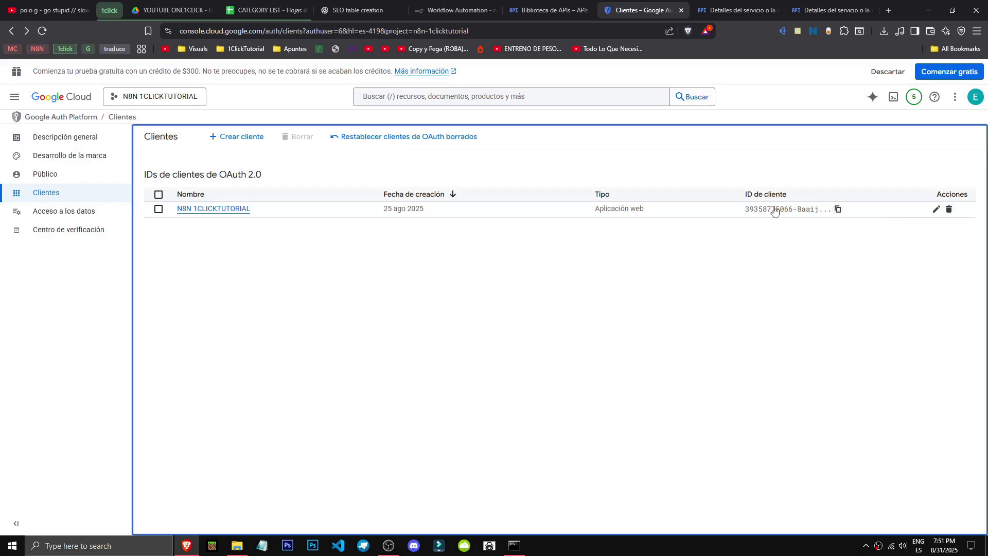
# Open the existing N8N 1CLICKTUTORIAL OAuth client and examine its client secret section and the notice about viewing secrets.
pyautogui.click(592, 10)
pyautogui.click(453, 10)
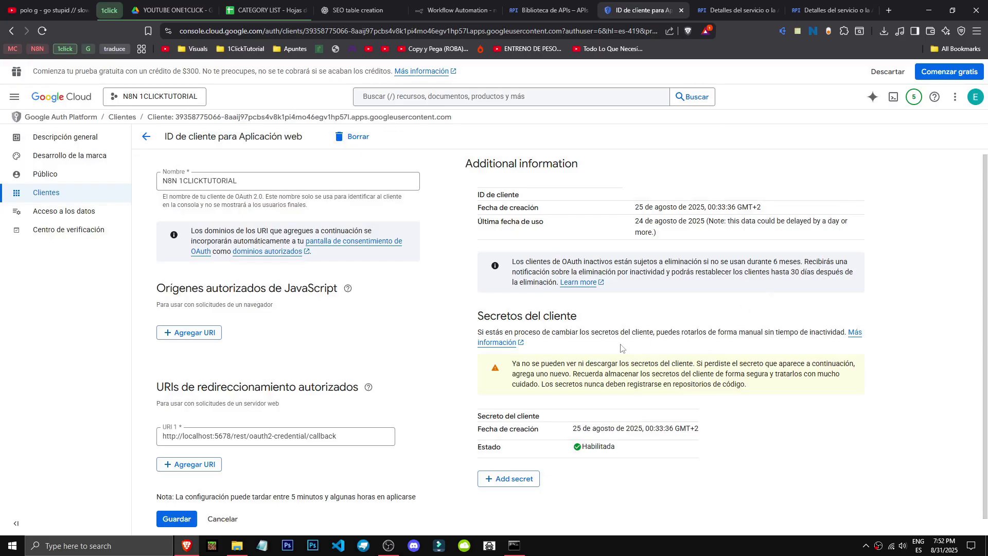
pyautogui.moveTo(475, 418); pyautogui.dragTo(566, 420)
pyautogui.click(584, 419)
pyautogui.moveTo(516, 365); pyautogui.dragTo(823, 391)
pyautogui.click(823, 394)
pyautogui.moveTo(563, 379); pyautogui.dragTo(787, 399)
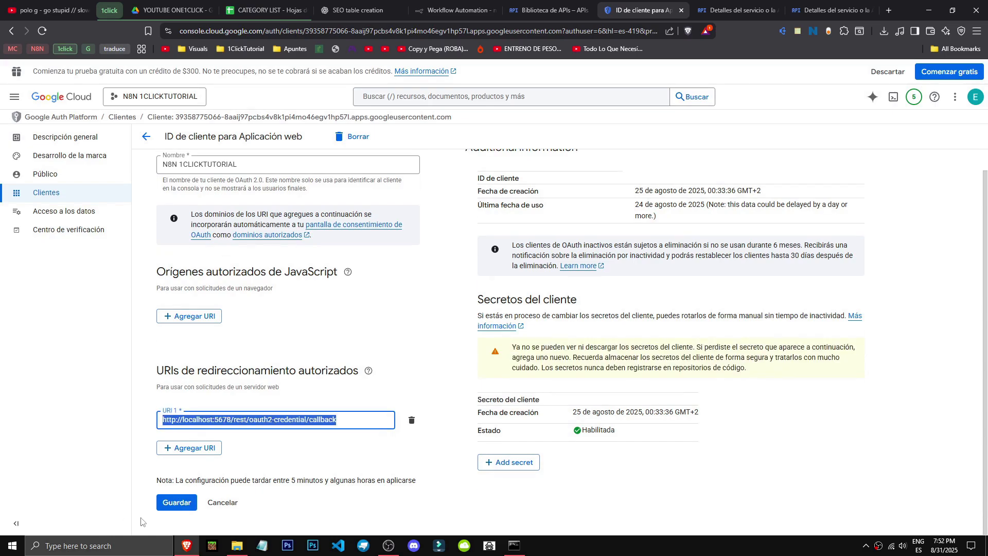
# Save the N8N 1CLICKTUTORIAL OAuth client and check the Google sign-in option of the YouTube account credential in n8n.
pyautogui.click(179, 506)
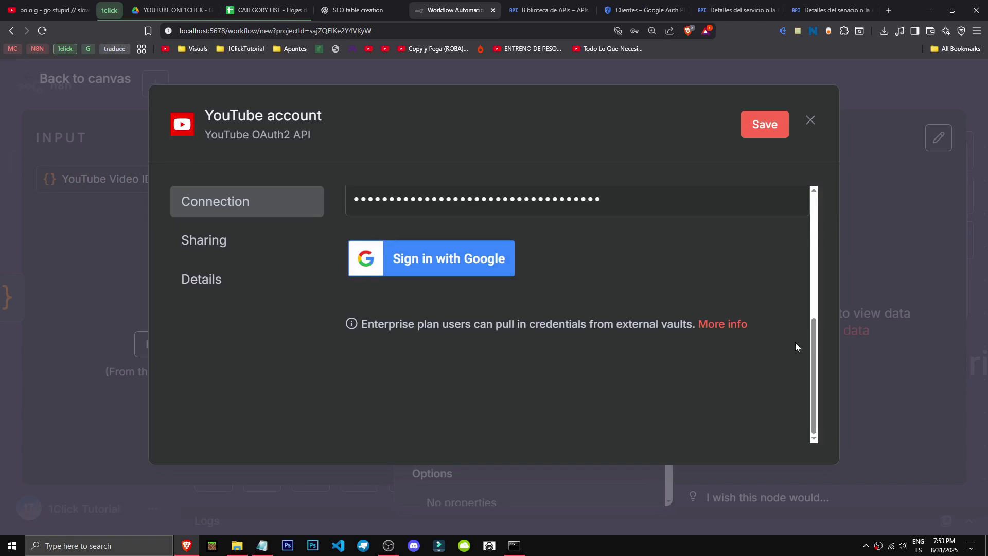
pyautogui.scroll(1, 815, 336)
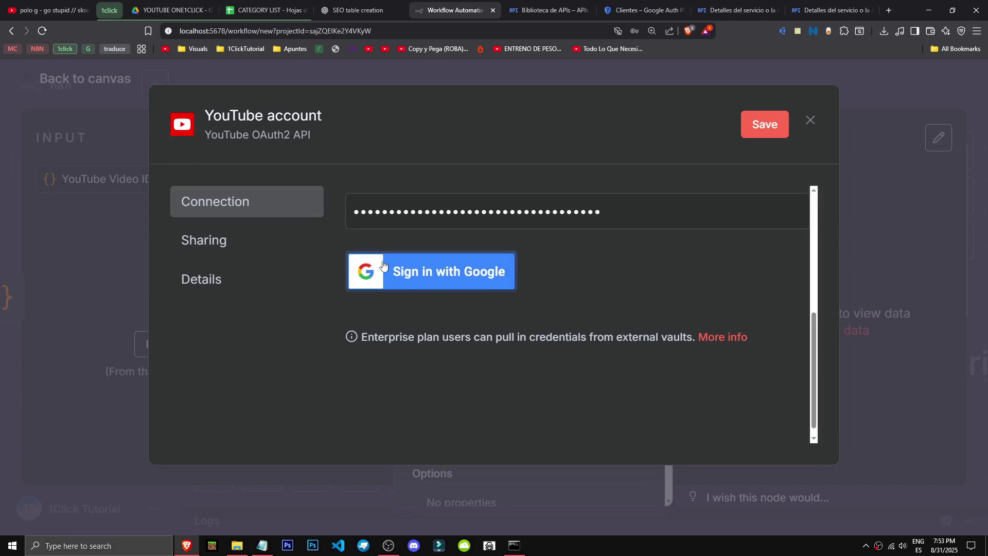
pyautogui.scroll(1, 816, 344)
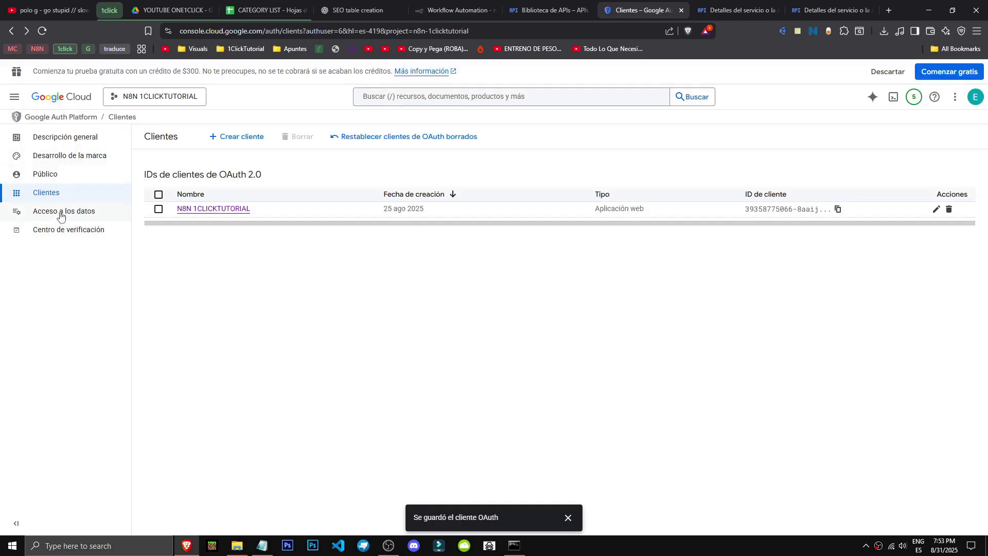
# Open the permission selection for the Google Cloud project's data access and show 100 rows per page.
pyautogui.click(61, 216)
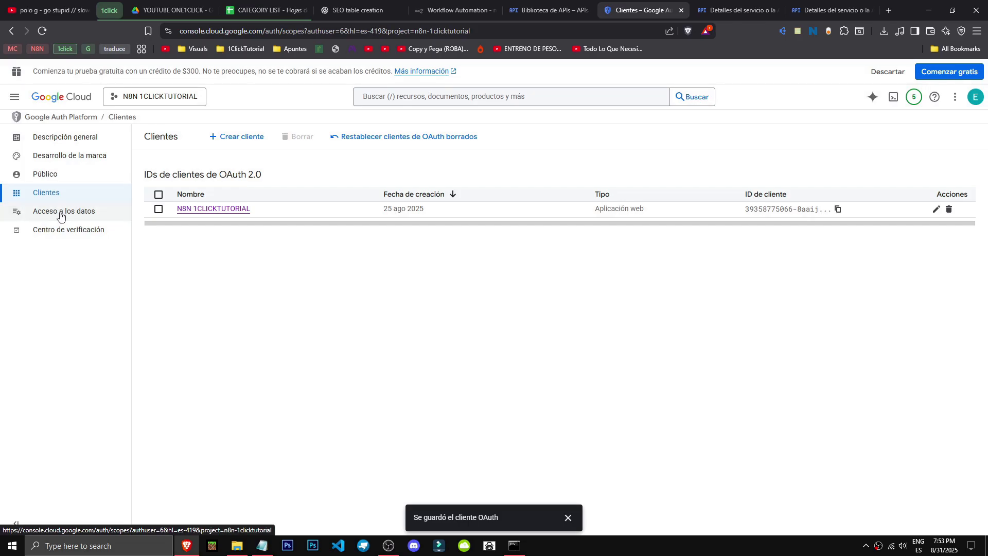
pyautogui.click(247, 247)
pyautogui.scroll(-3, 924, 362)
pyautogui.click(852, 358)
pyautogui.click(843, 429)
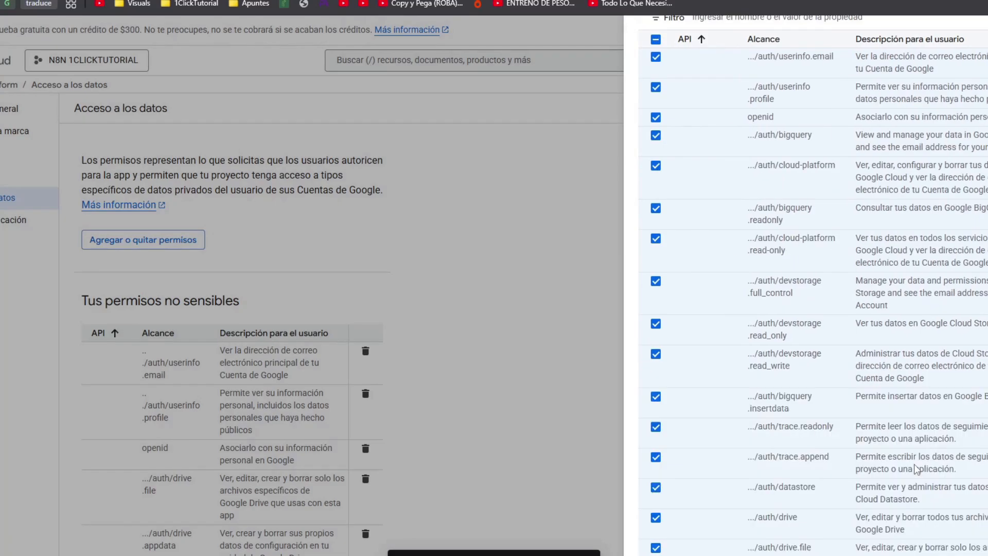
pyautogui.scroll(3, 633, 294)
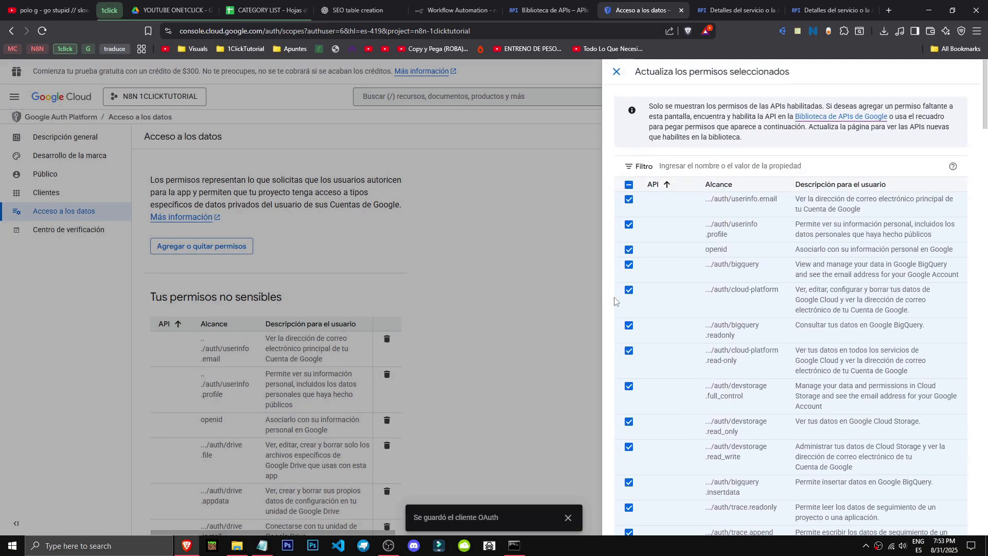
pyautogui.scroll(-20, 721, 371)
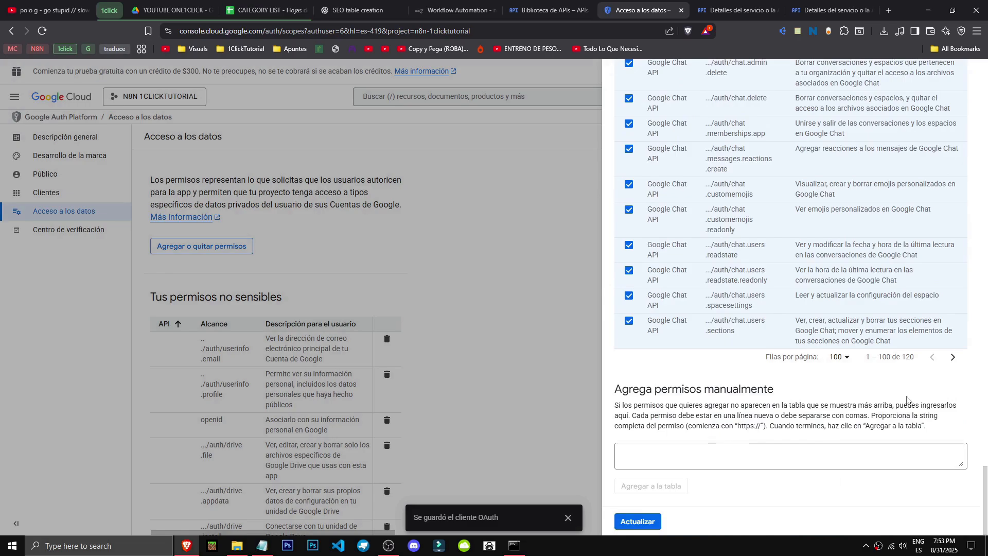
# Add all permissions on the second page of the list to the project's data access and save the changes.
pyautogui.click(953, 357)
pyautogui.scroll(10, 669, 309)
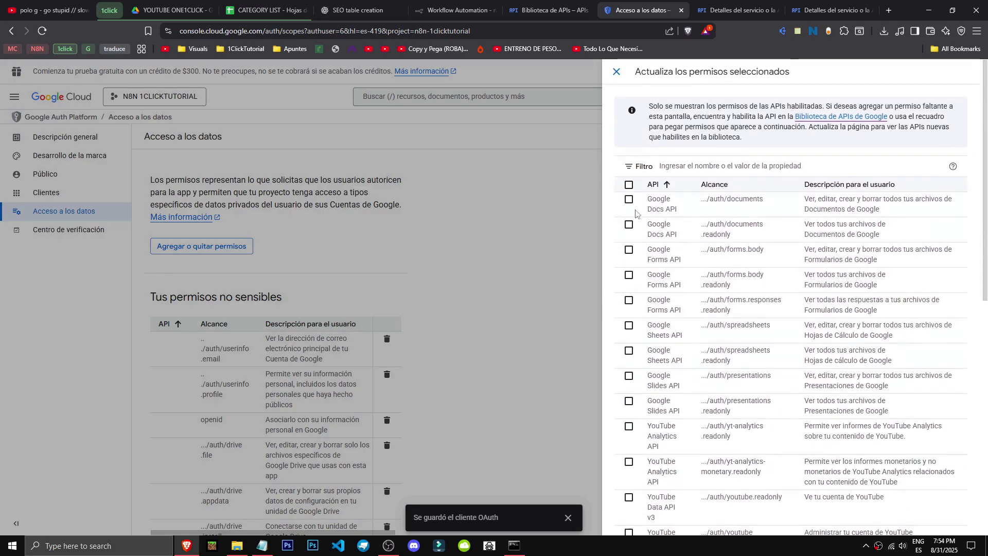
pyautogui.click(629, 185)
pyautogui.scroll(-15, 721, 309)
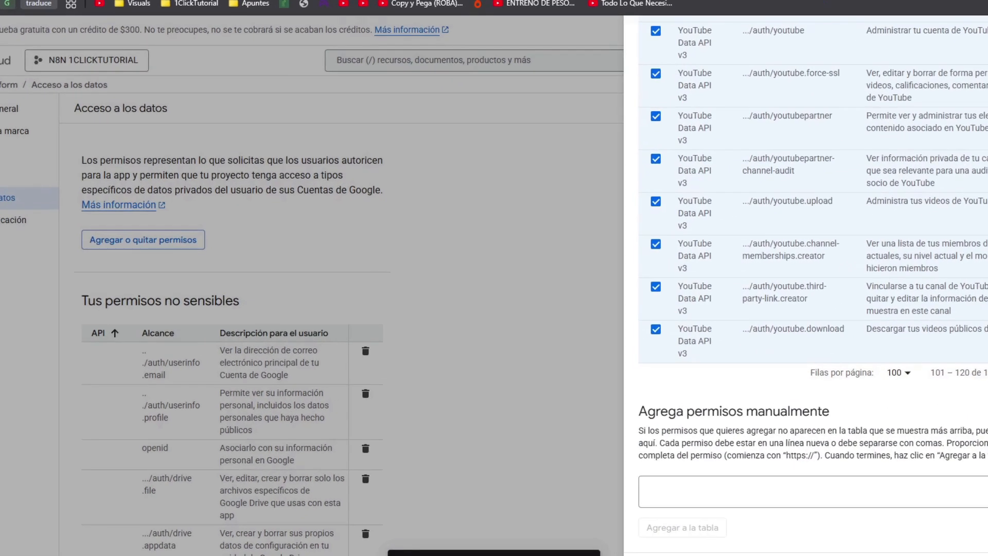
pyautogui.click(665, 555)
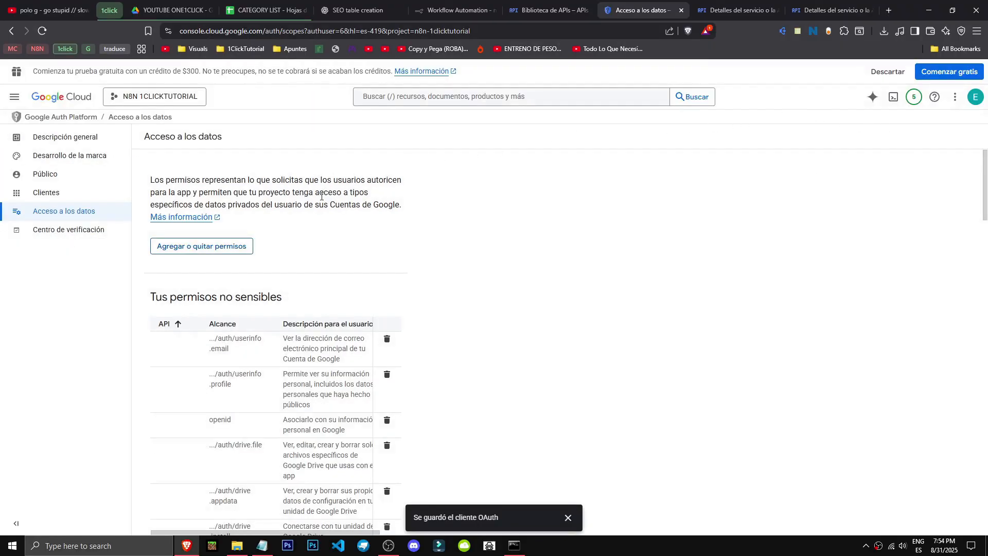
pyautogui.scroll(-15, 490, 459)
pyautogui.click(158, 514)
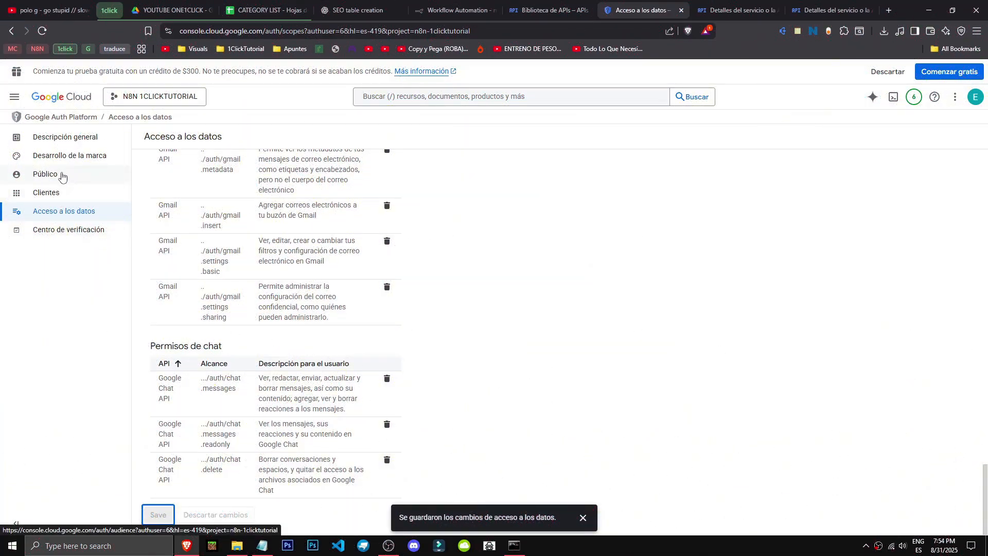
# Go to the project's audience settings and examine the list of test users.
pyautogui.click(61, 176)
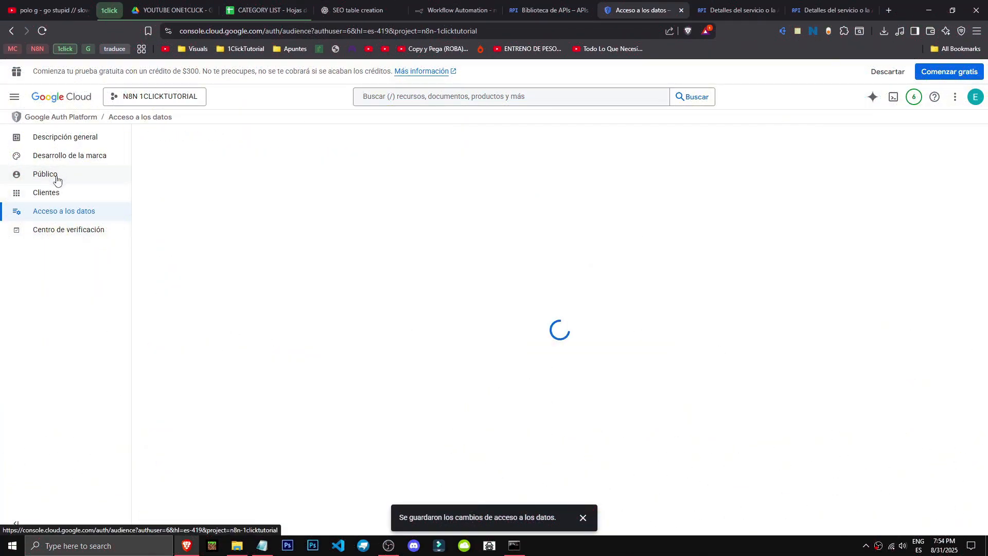
pyautogui.scroll(-2, 186, 335)
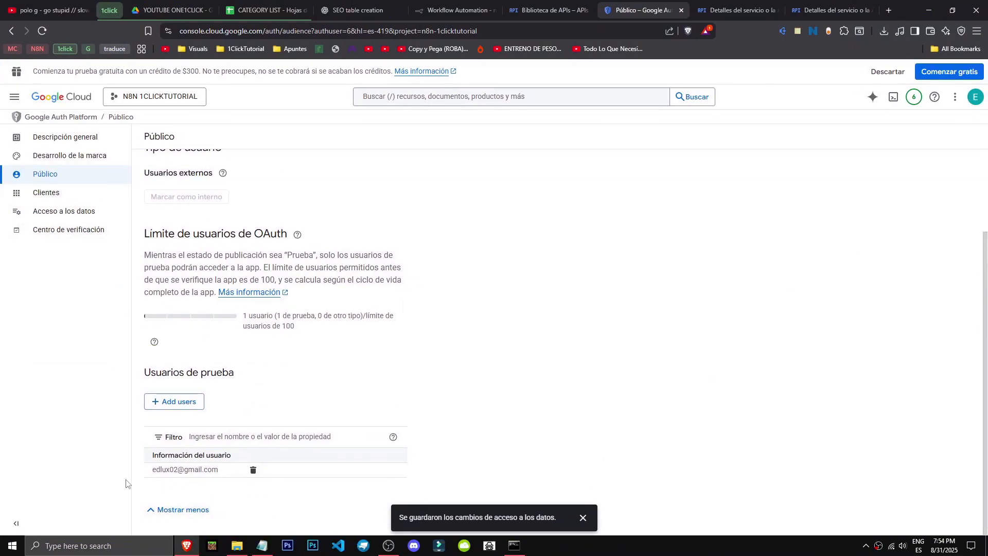
pyautogui.click(141, 473)
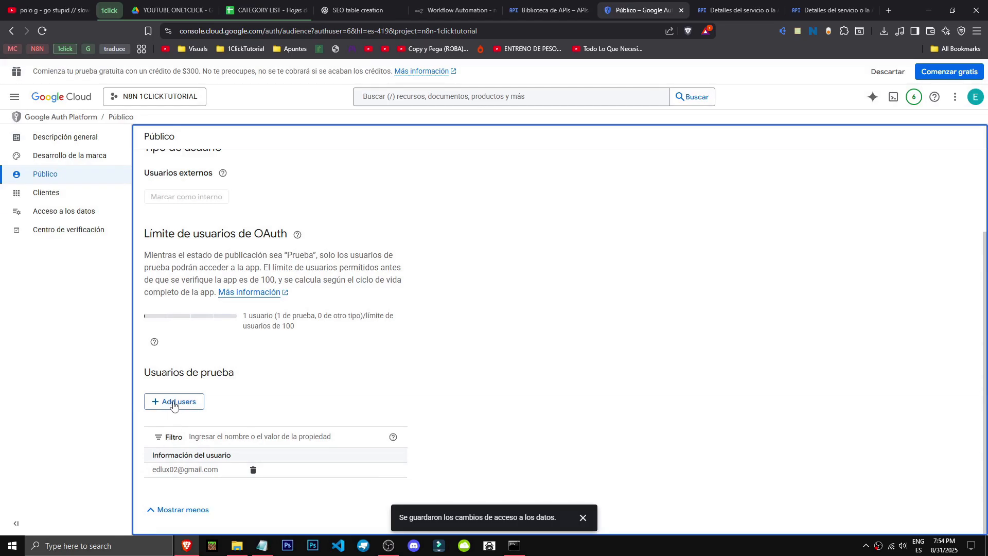
# Connect the n8n YouTube account credential by signing in with Google, and return to the workflow canvas.
pyautogui.click(453, 11)
pyautogui.click(474, 301)
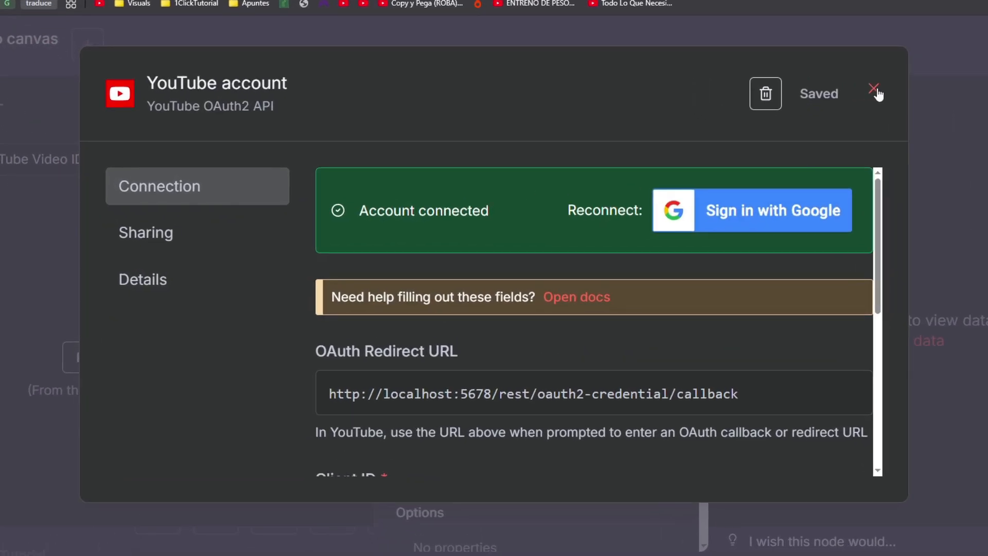
pyautogui.click(875, 89)
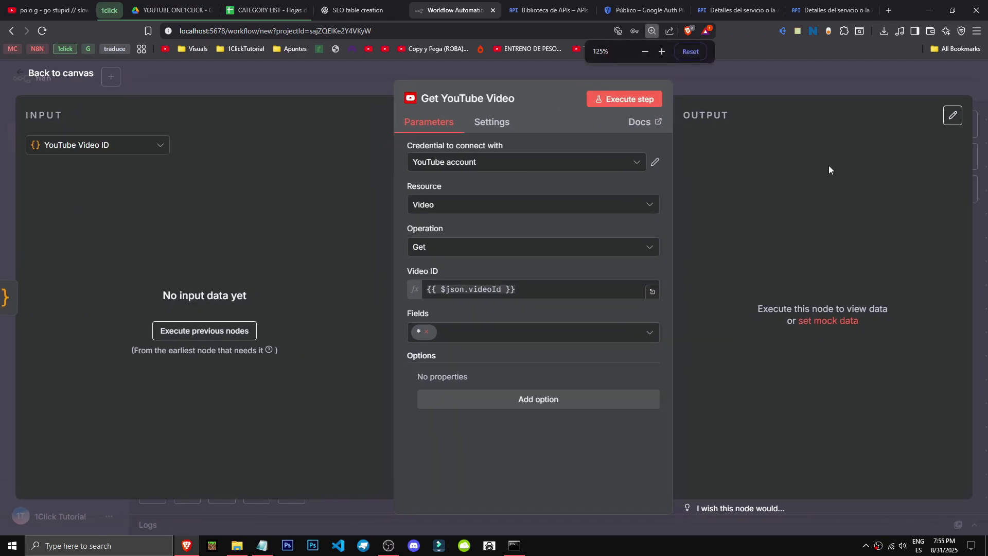
pyautogui.click(813, 80)
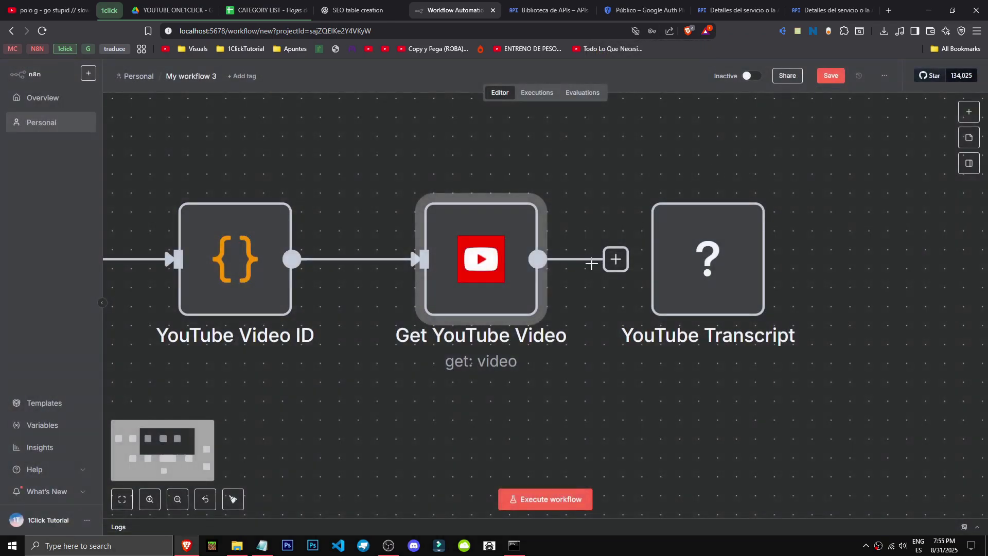
pyautogui.scroll(-3, 570, 366)
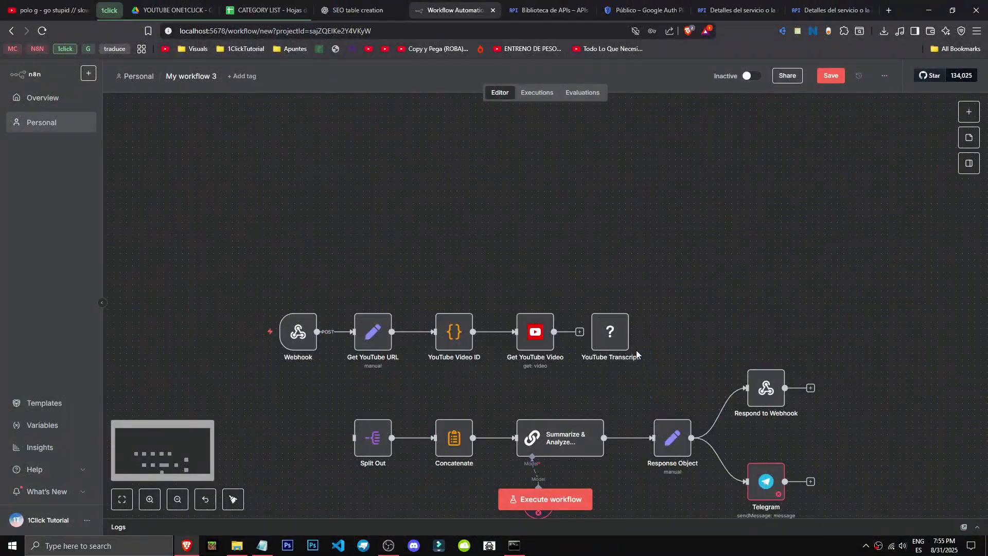
pyautogui.scroll(-3, 637, 350)
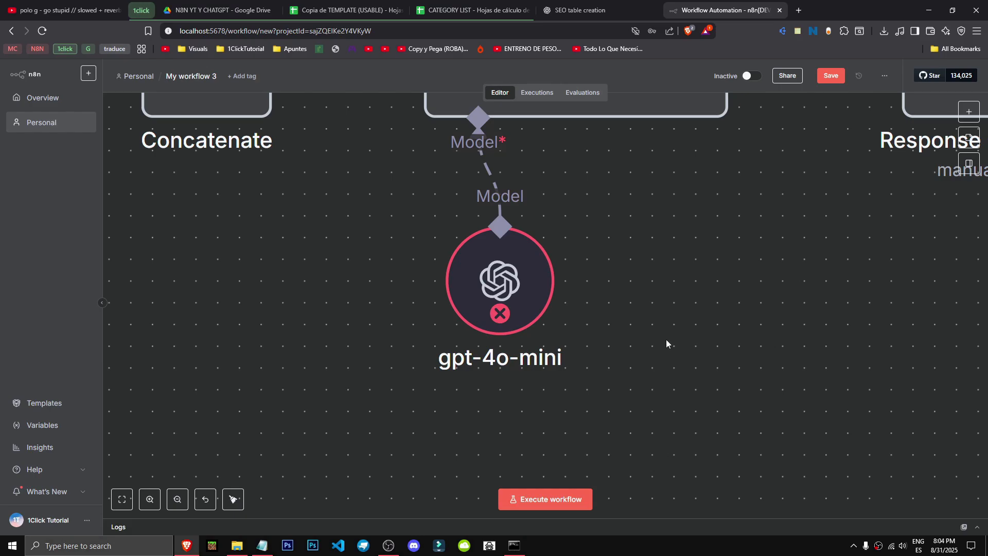
# Search the web for "chatgpt api" in a new tab and go through to the OpenAI developer platform.
pyautogui.hotkey('ctrl', 't')
pyautogui.write('chat')
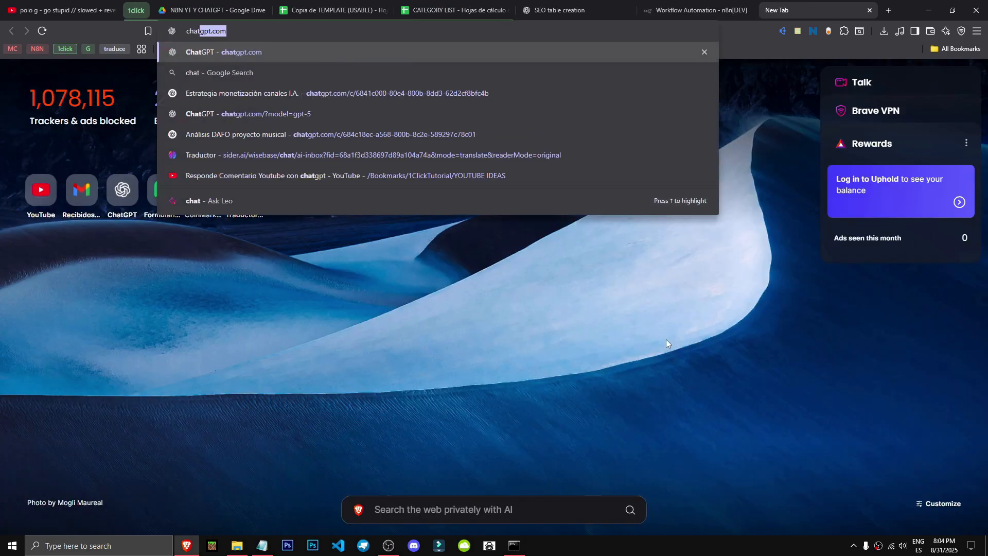
pyautogui.write('gpt api')
pyautogui.press('Return')
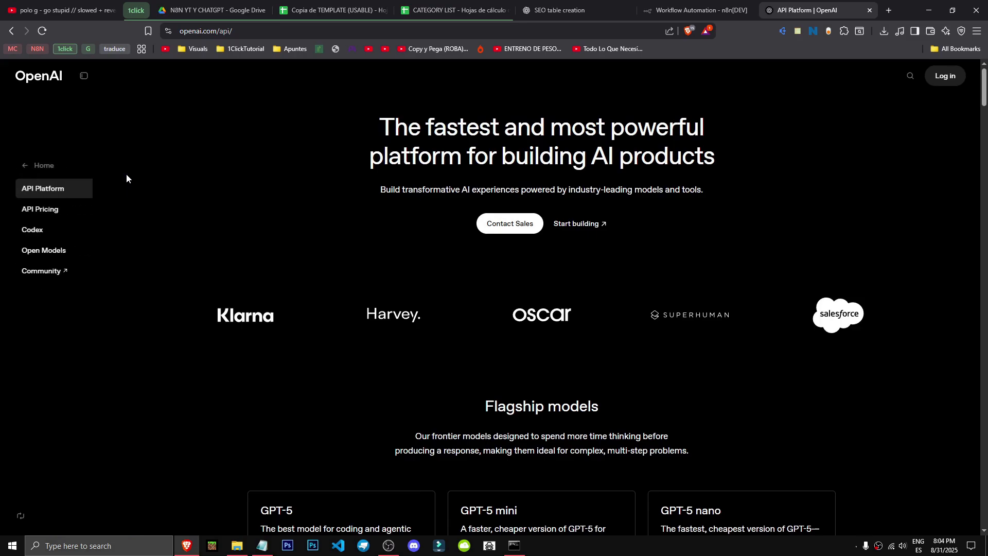
pyautogui.click(582, 226)
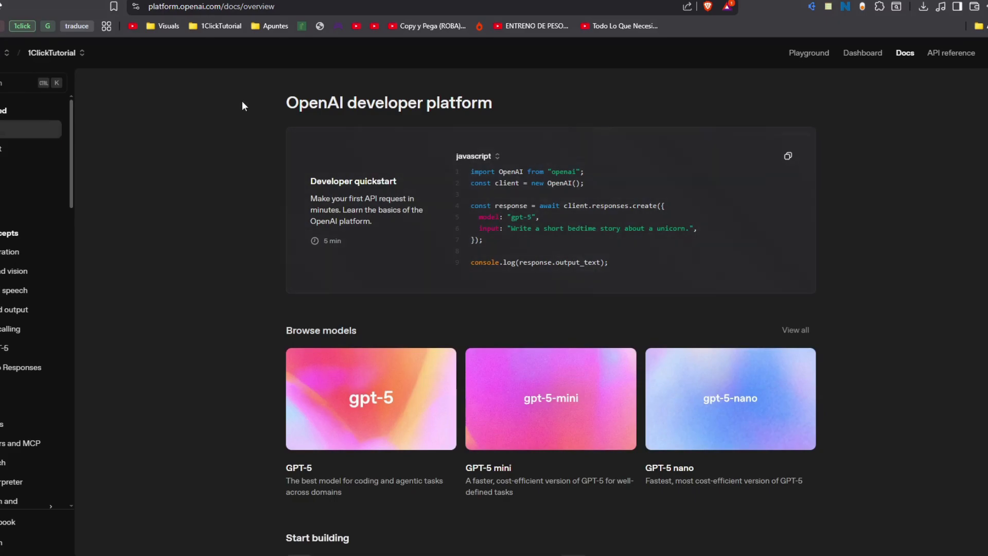
# Choose 1ClickTutorial as the active project on the OpenAI platform.
pyautogui.click(0, 54)
pyautogui.click(68, 54)
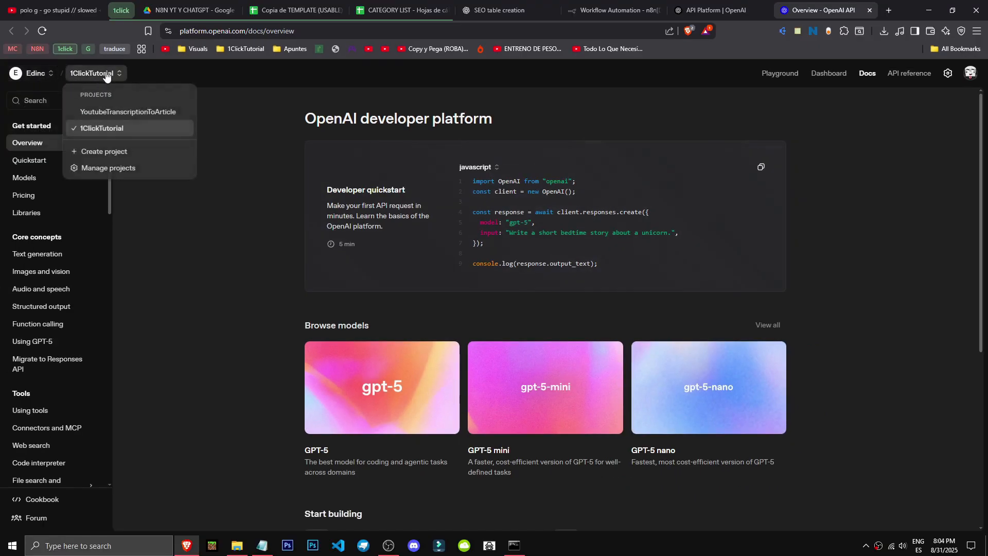
pyautogui.click(177, 316)
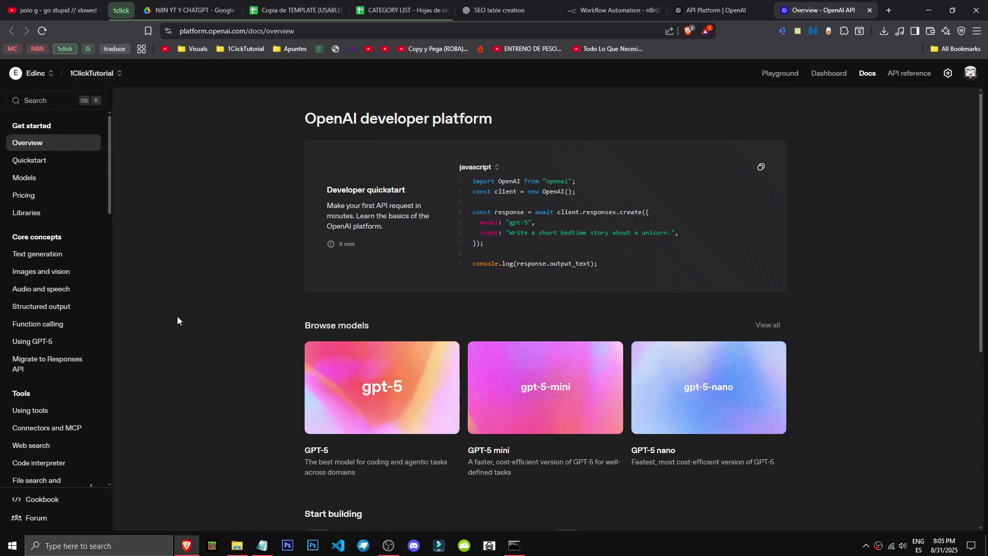
pyautogui.click(93, 74)
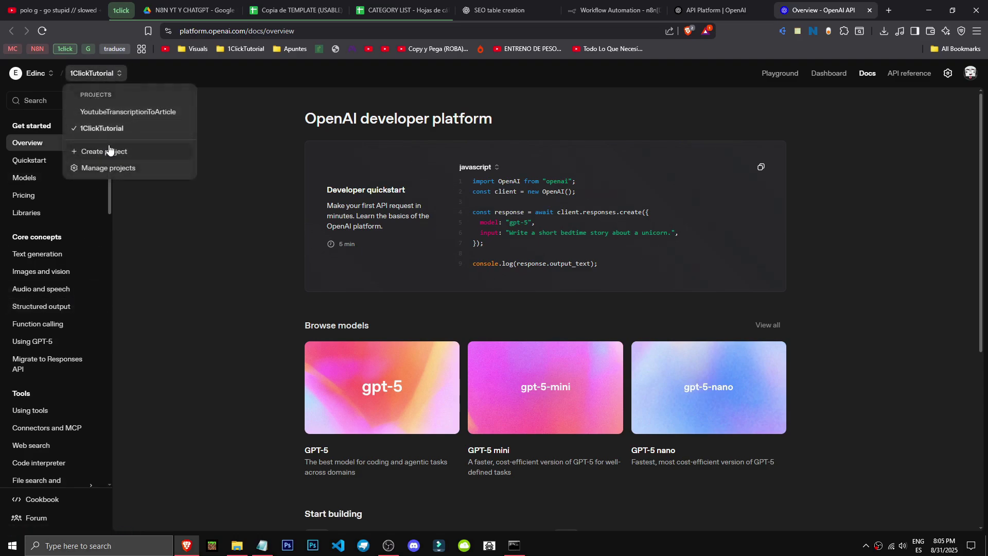
pyautogui.click(121, 129)
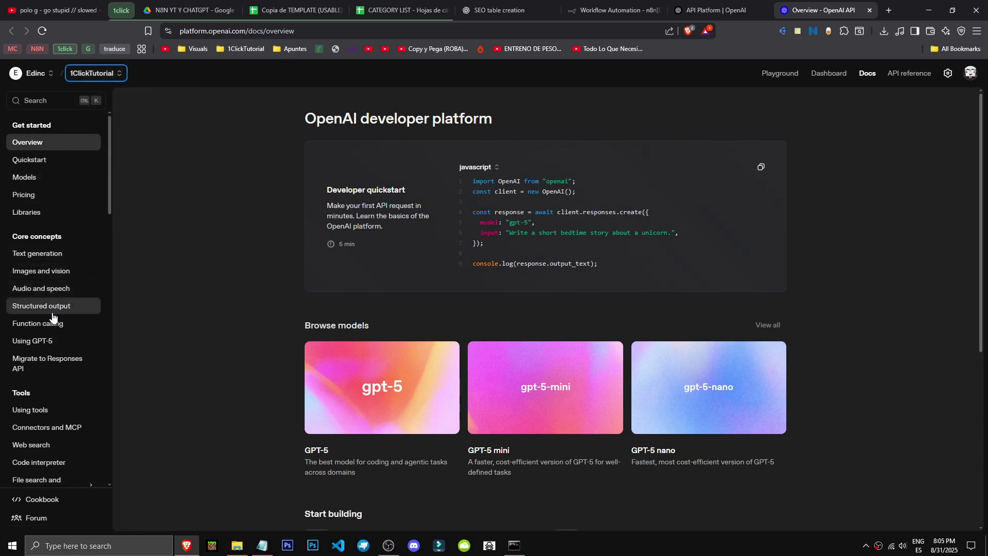
# Go to the project dashboard and look through its Chat, Audio, Images and Assistants pages.
pyautogui.click(830, 73)
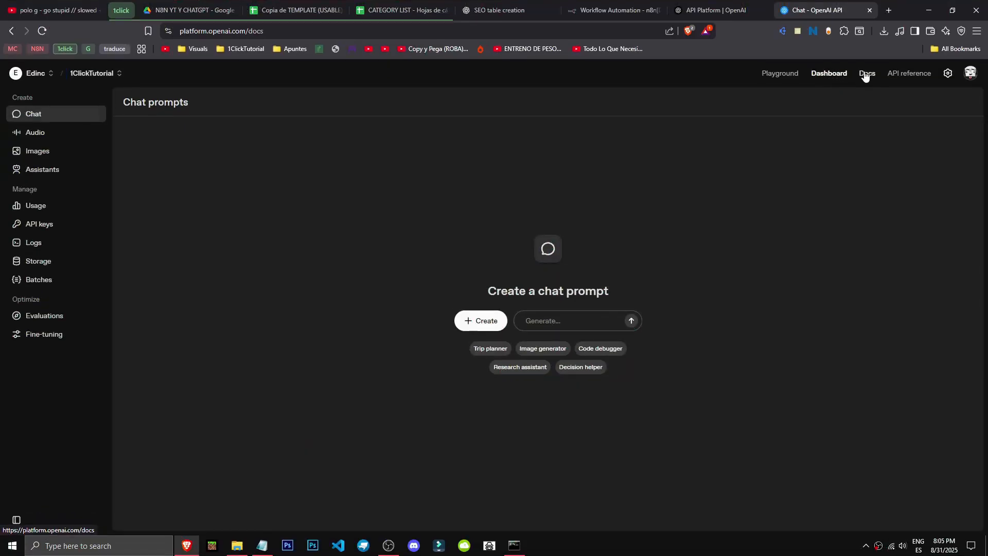
pyautogui.click(868, 75)
pyautogui.click(830, 74)
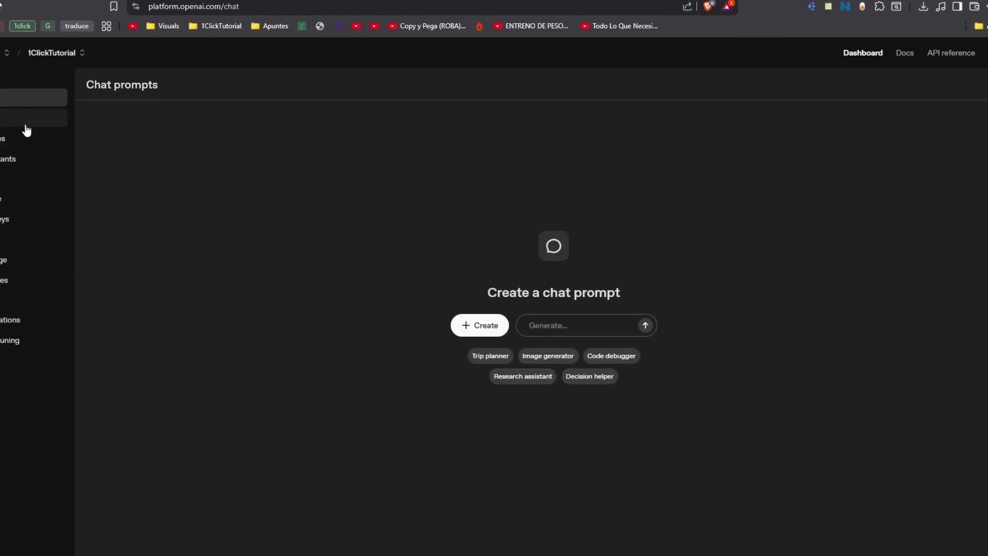
pyautogui.click(25, 126)
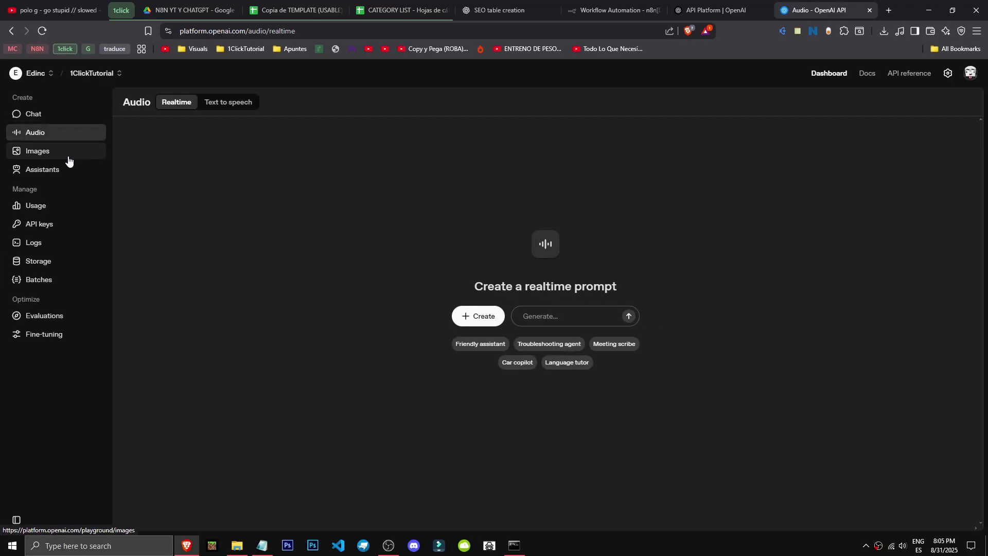
pyautogui.click(240, 104)
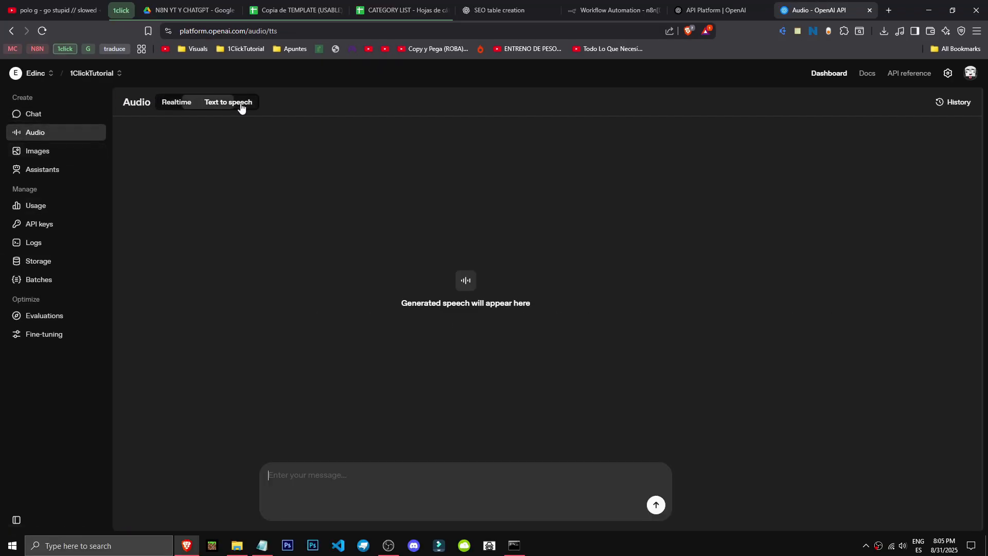
pyautogui.click(172, 104)
pyautogui.click(83, 152)
pyautogui.click(60, 171)
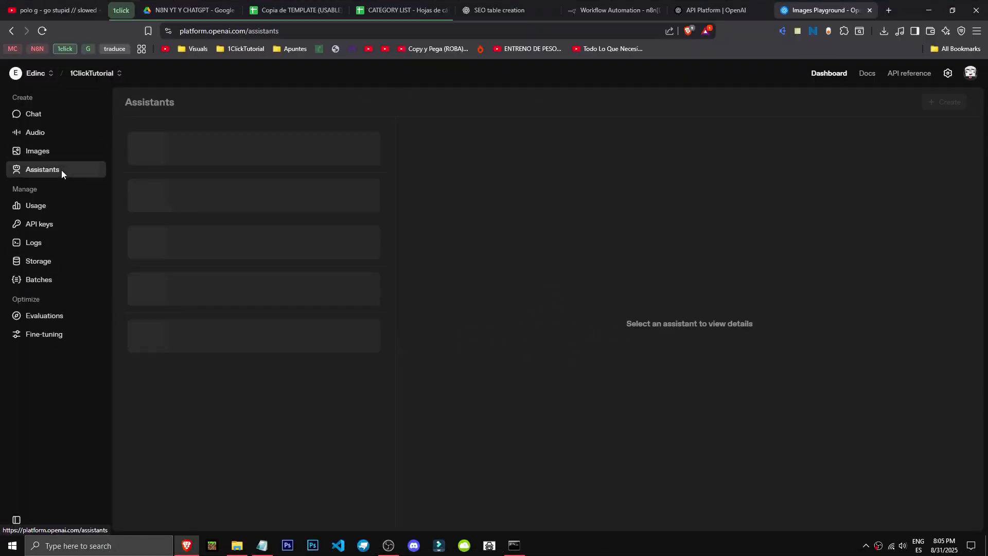
# Create a new secret API key named aTEST for the 1ClickTutorial project.
pyautogui.click(64, 231)
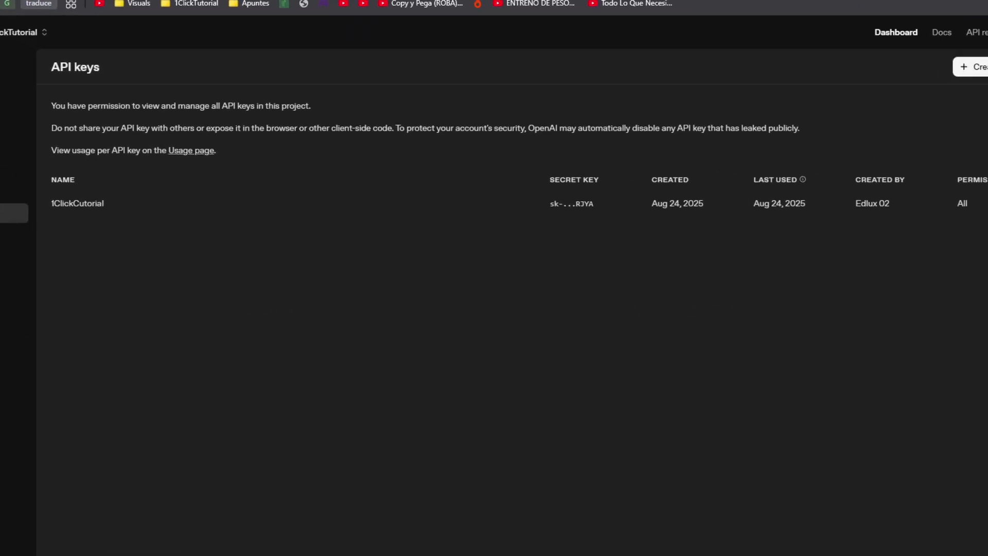
pyautogui.click(969, 67)
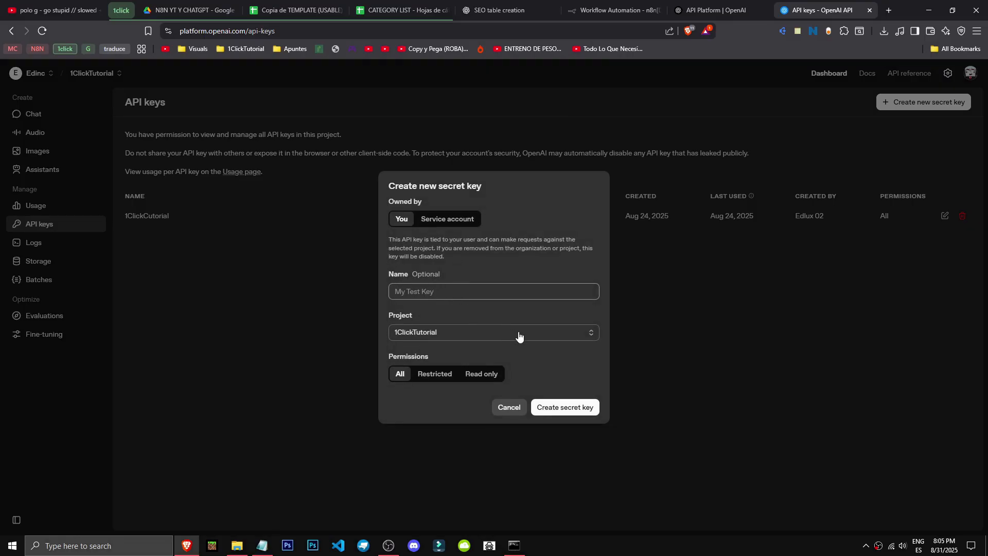
pyautogui.write('aTEST')
pyautogui.click(607, 434)
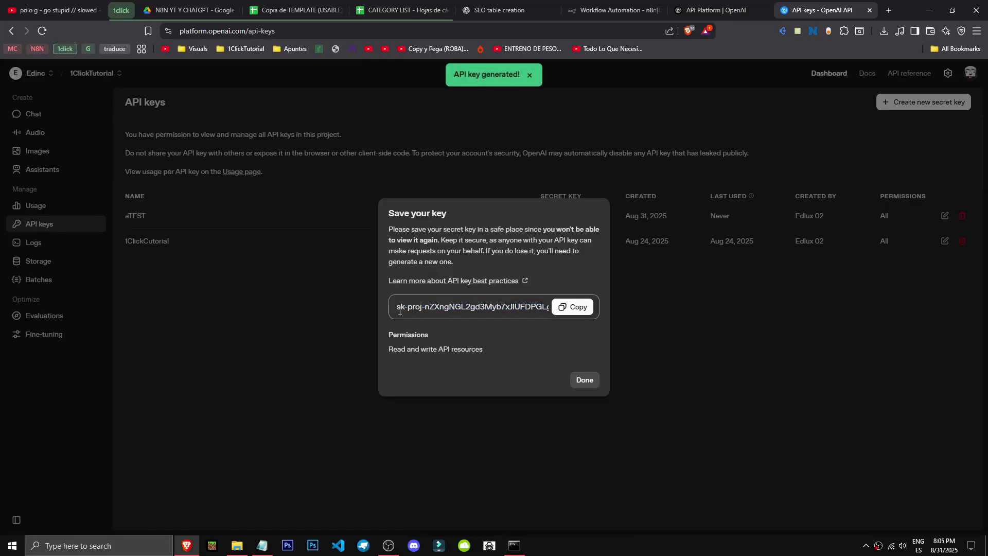
pyautogui.moveTo(400, 311); pyautogui.dragTo(456, 311)
pyautogui.click(444, 311)
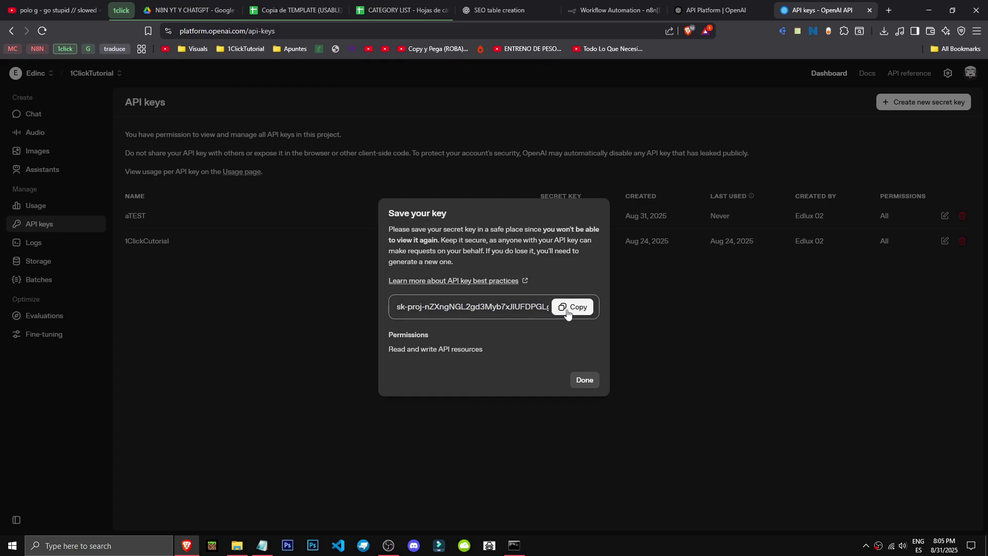
# Switch to the n8n workflow and start a new OpenAI credential for the gpt-4o-mini node.
pyautogui.hotkey('ctrl', 'shift', 'Tab')
pyautogui.hotkey('ctrl', 'shift', 'Tab')
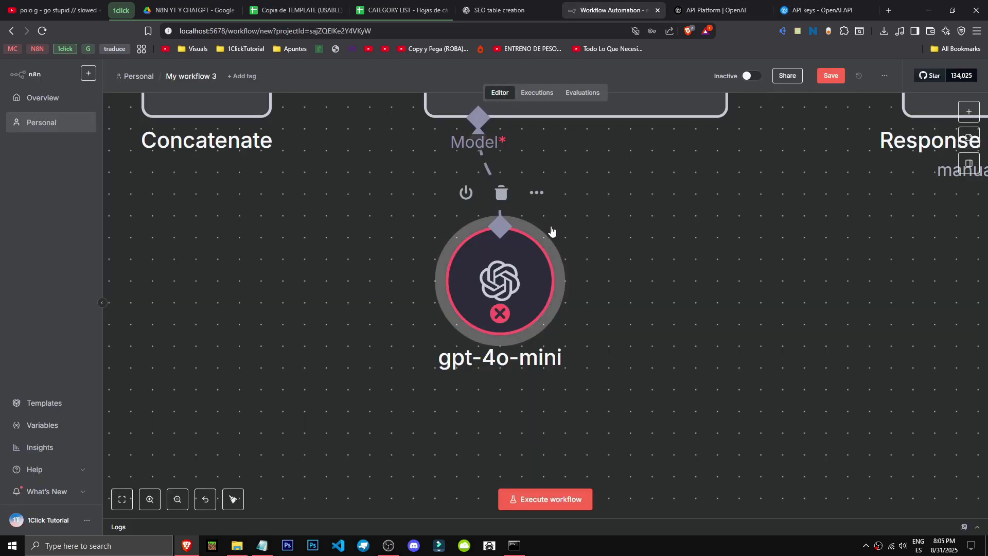
pyautogui.click(543, 199)
pyautogui.click(570, 215)
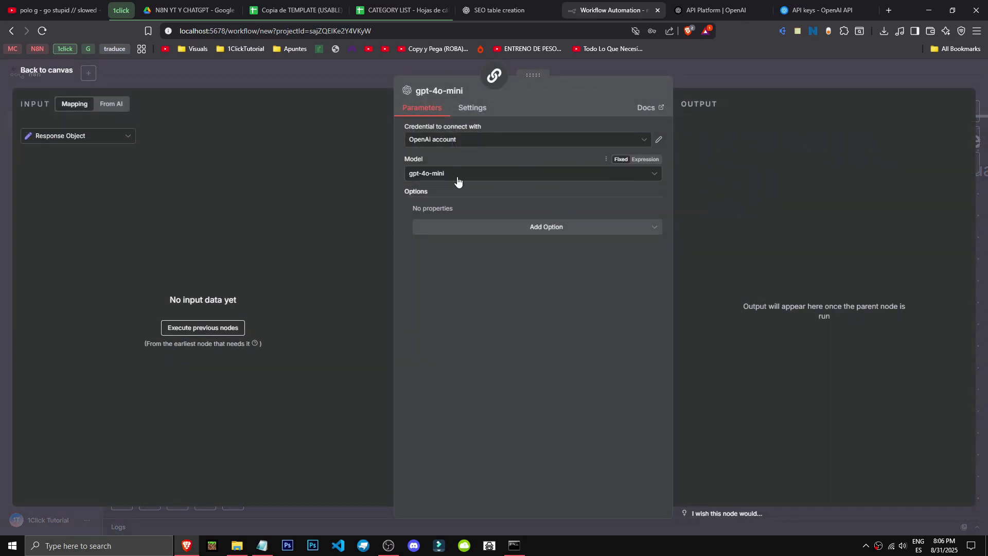
pyautogui.click(493, 147)
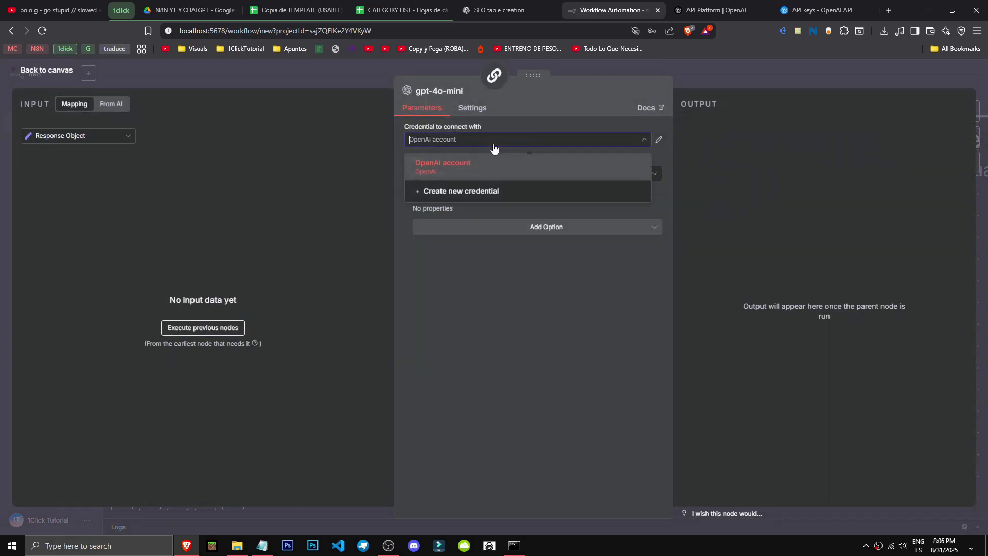
pyautogui.click(481, 194)
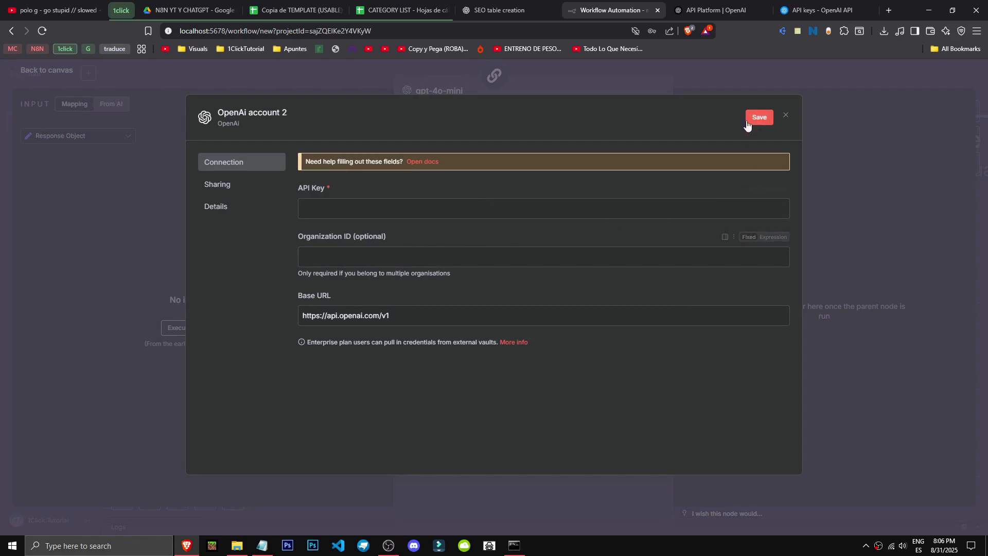
# Close the blank OpenAI credential and the node's settings without saving, and return to the OpenAI API keys page.
pyautogui.click(785, 116)
pyautogui.click(964, 77)
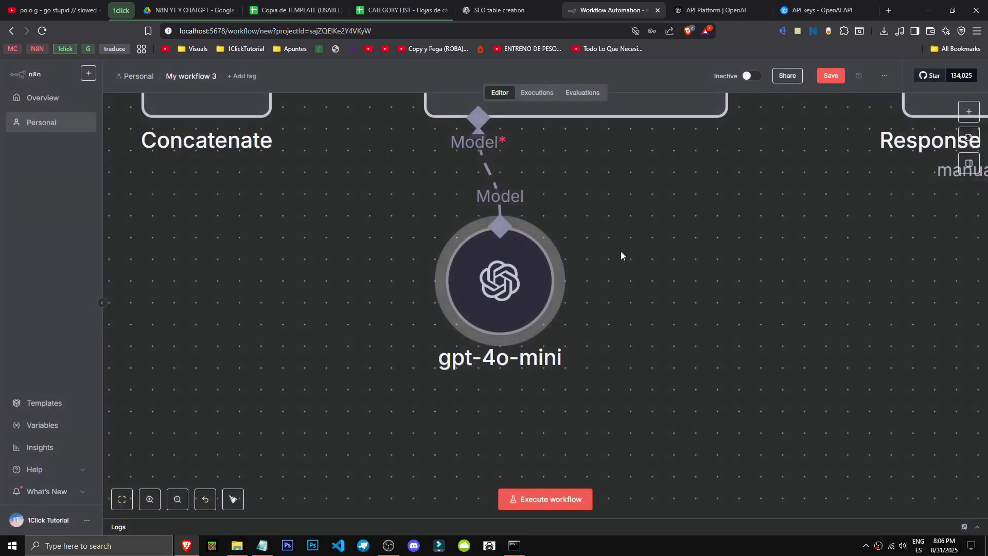
pyautogui.click(819, 9)
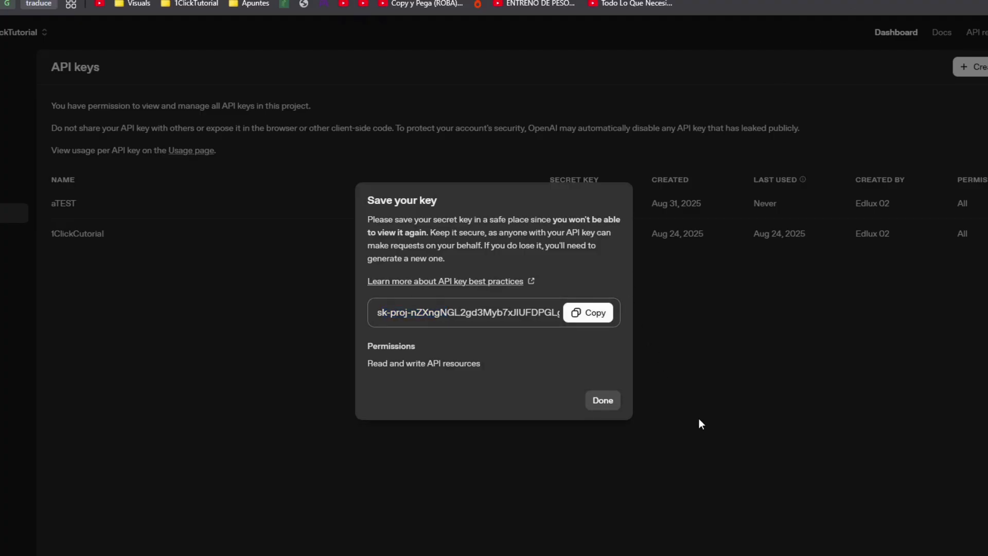